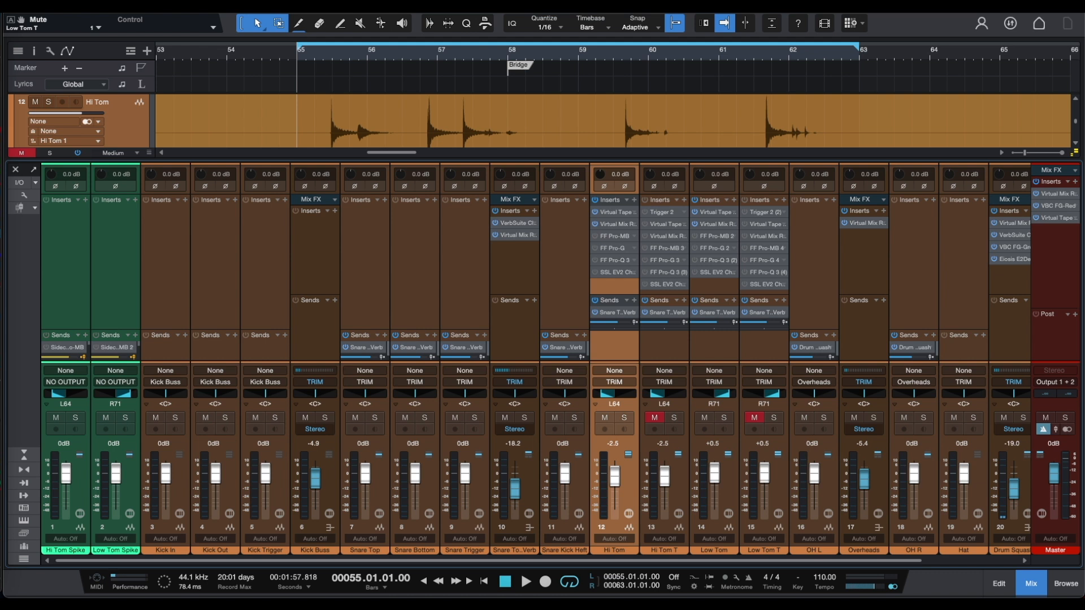
Solo the Hi Tom track, play it back, and select the Hi Tom Spike track.
key(s)
key(space)
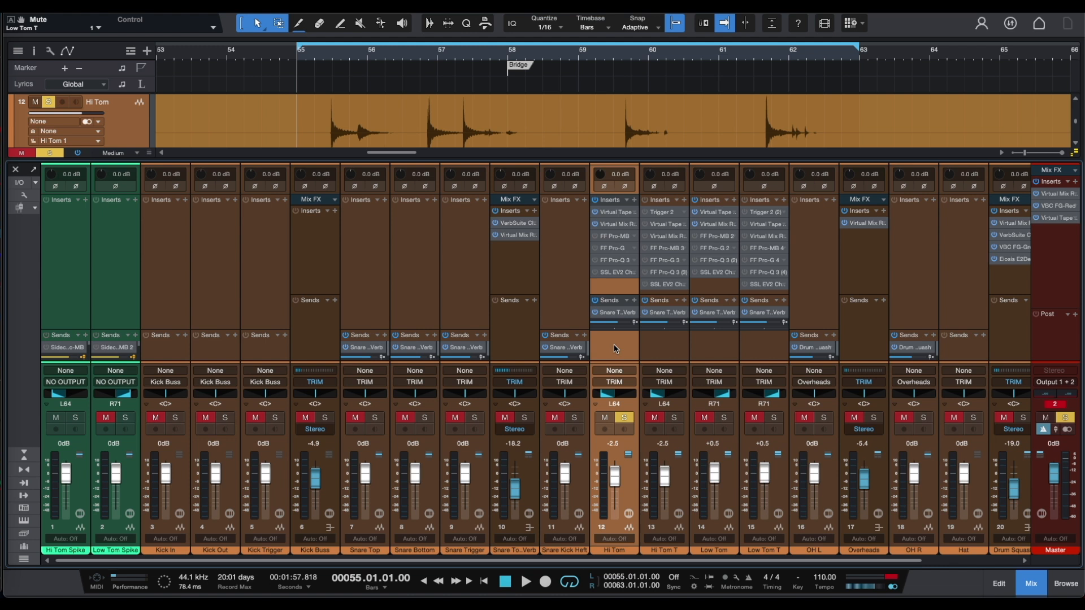
click(62, 288)
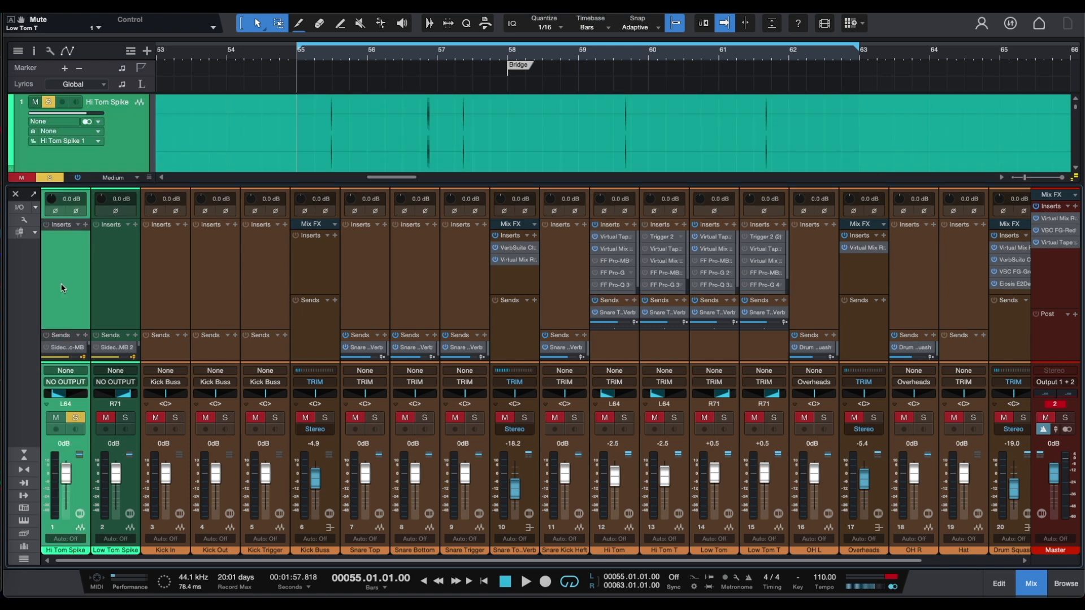
Activate and open FF Pro-MB on the Hi Tom channel, check its sidechain source list, and audition the track.
click(614, 260)
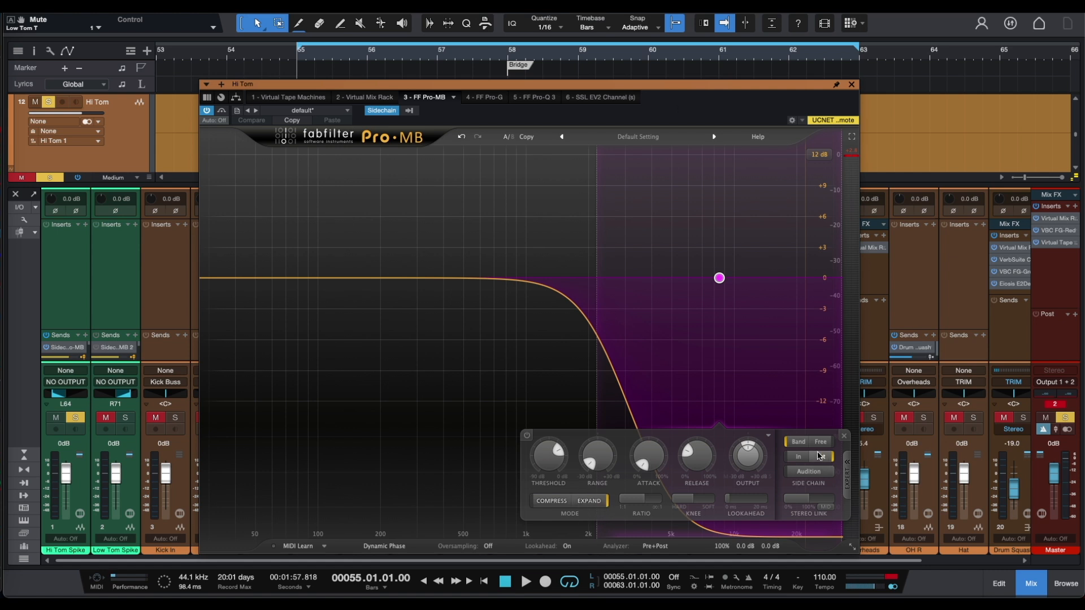
mouse_move(825, 456)
click(410, 111)
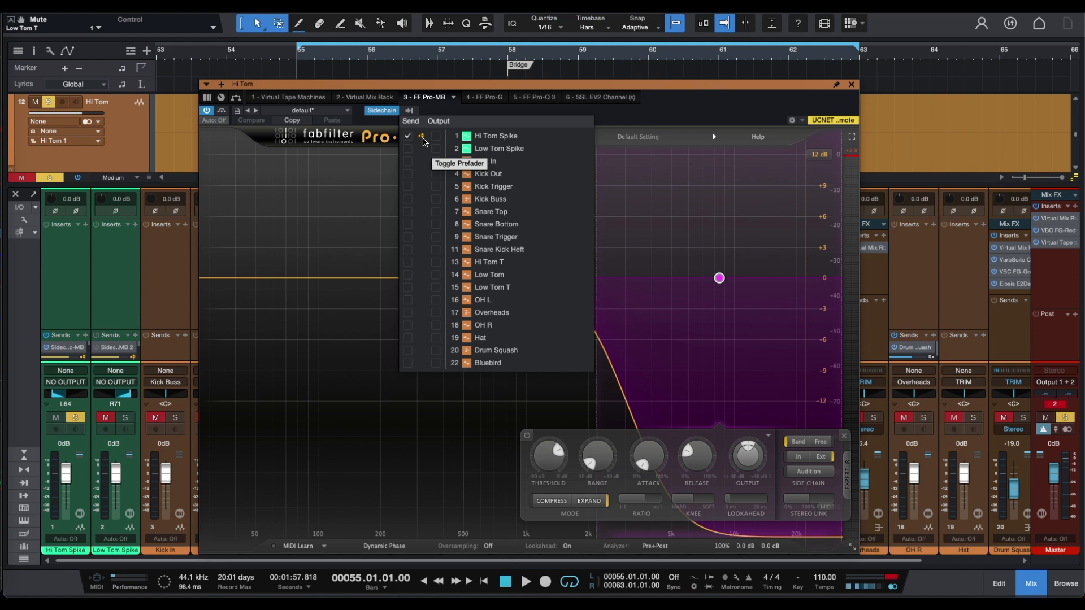
click(568, 470)
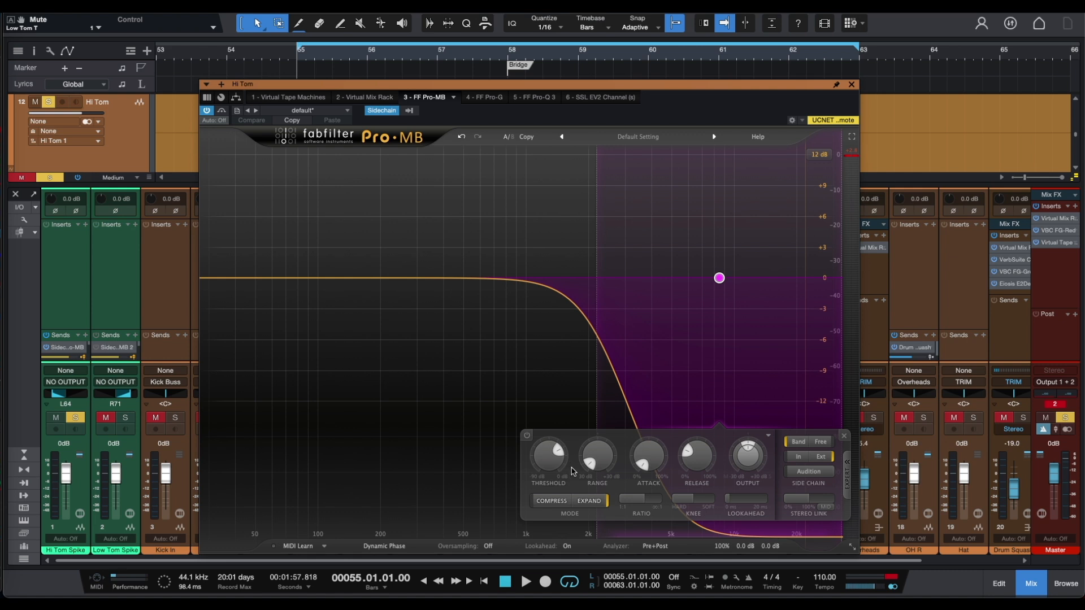
key(space)
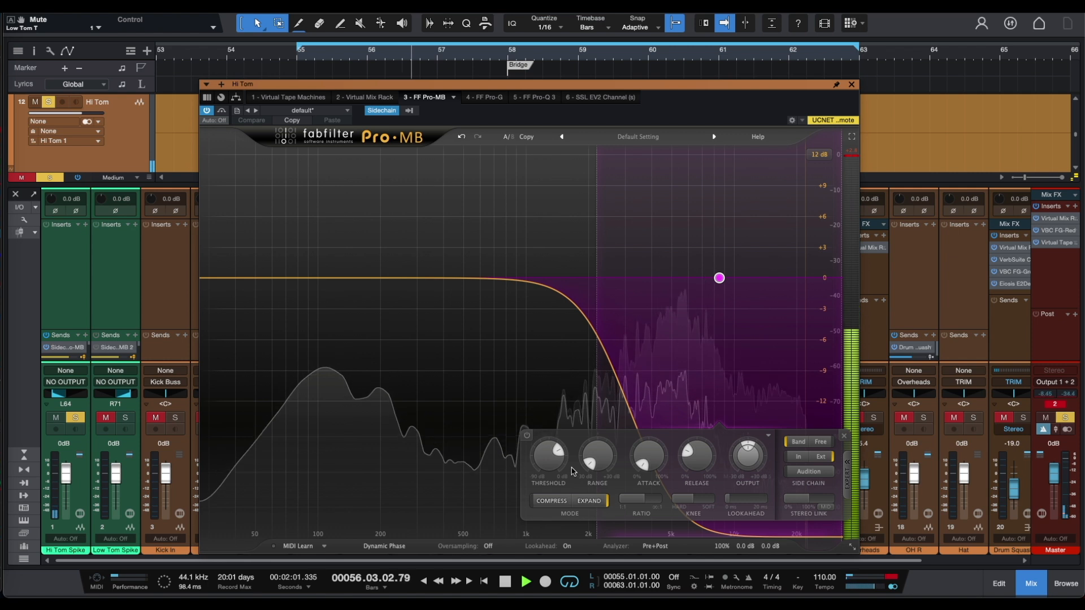
key(space)
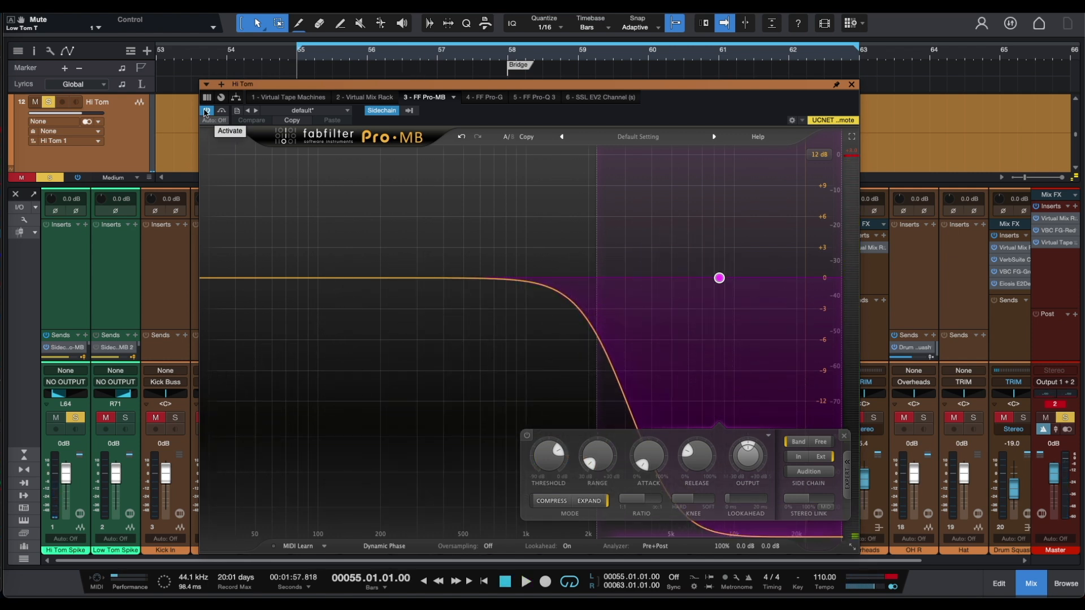
Bypass Pro-MB on Hi Tom, audition the track without it twice, and reactivate the plug-in.
click(207, 111)
key(space)
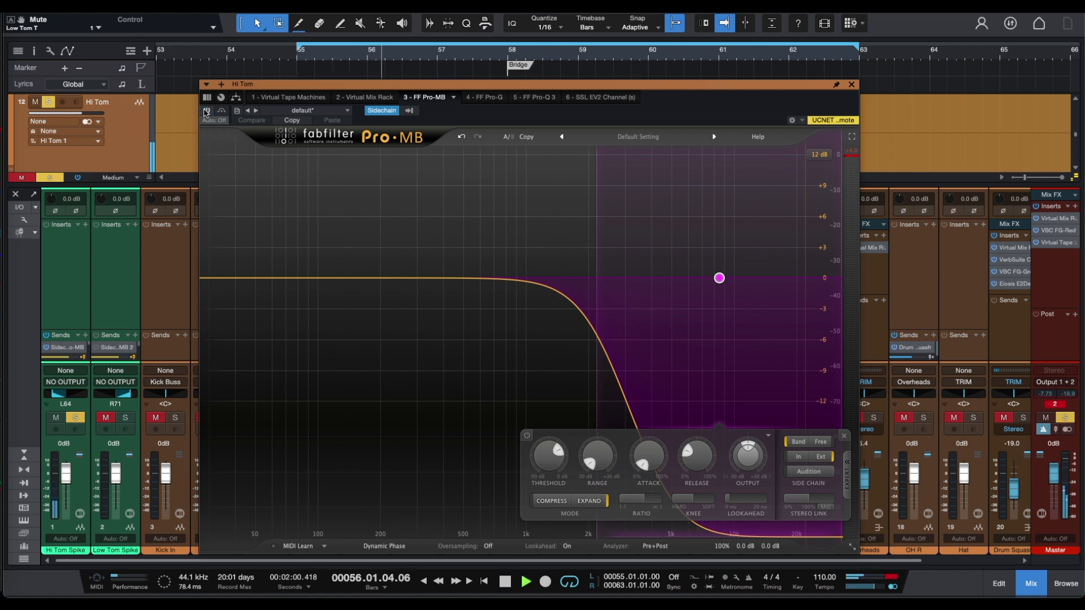
key(space)
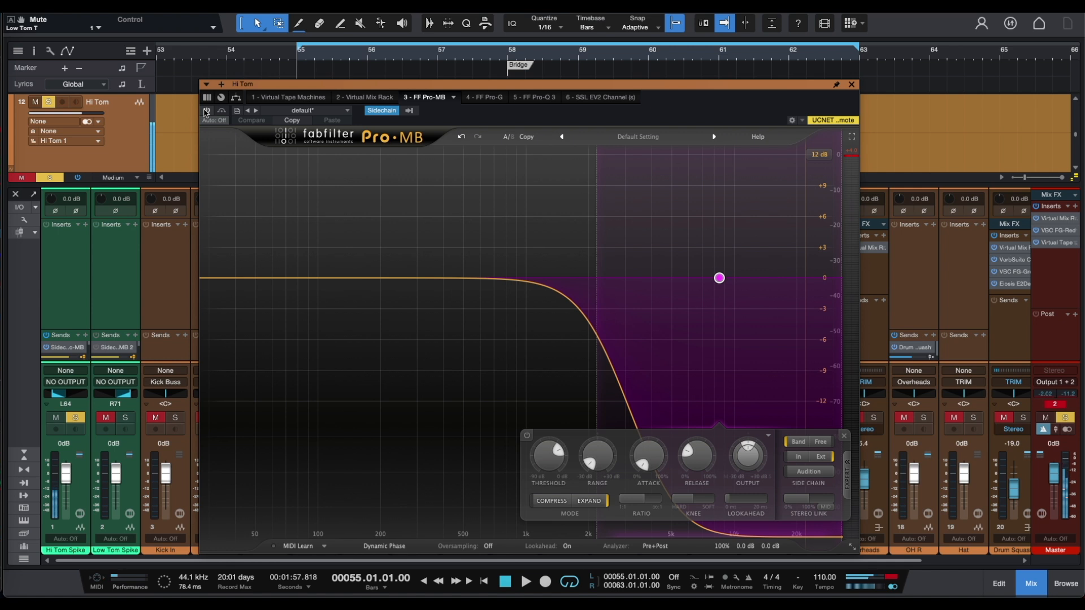
key(space)
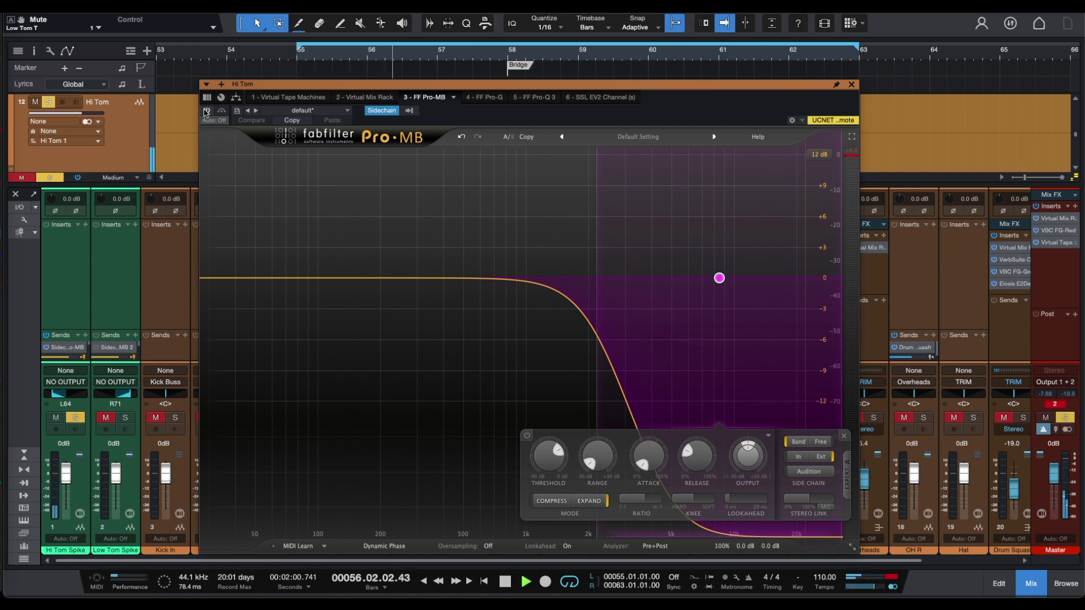
key(space)
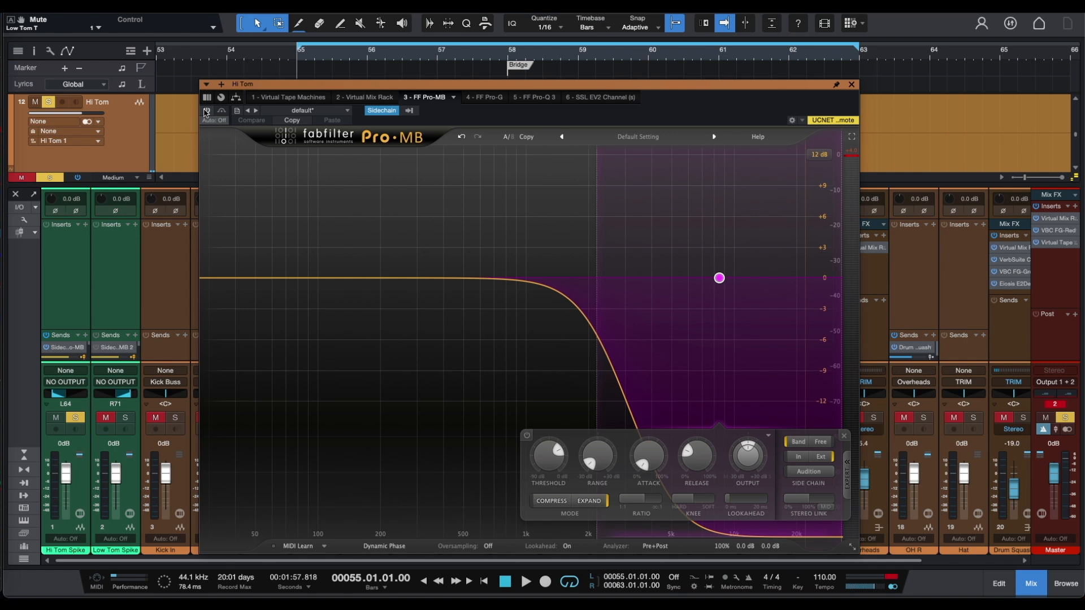
click(206, 110)
Review the sidechain sources feeding Hi Tom's Pro-MB and play the track with the plug-in active.
click(410, 111)
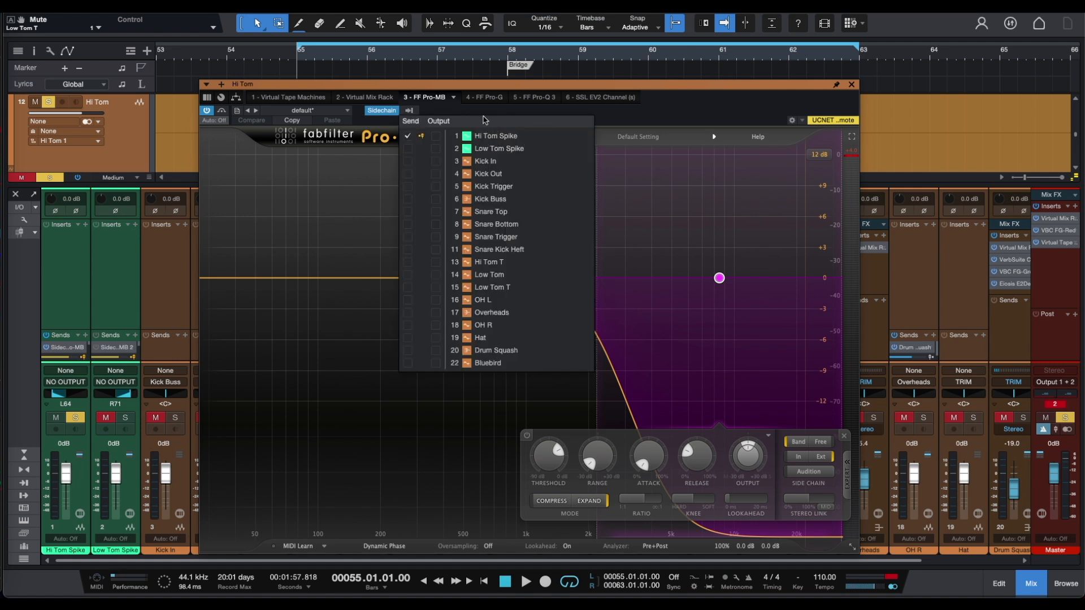
click(448, 116)
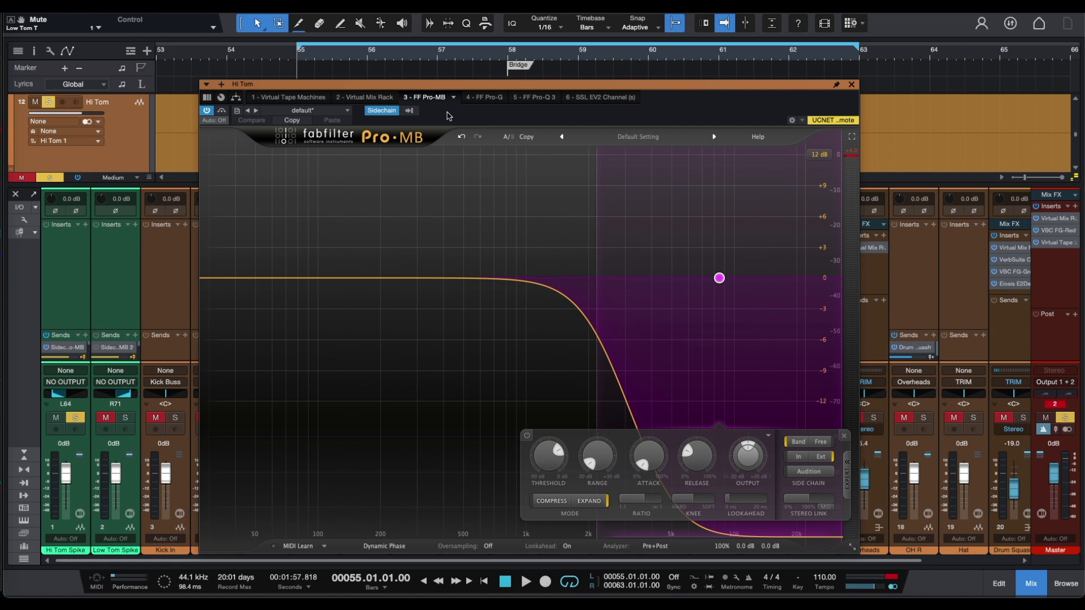
key(space)
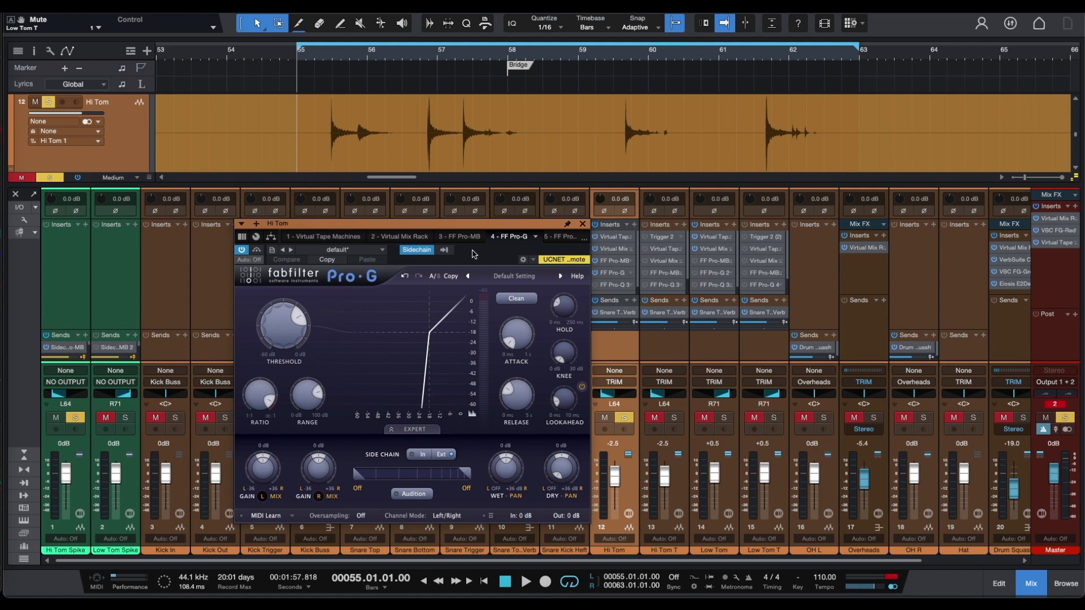
Check the sidechain sources of Pro-G on Hi Tom and audition the gated track.
click(445, 250)
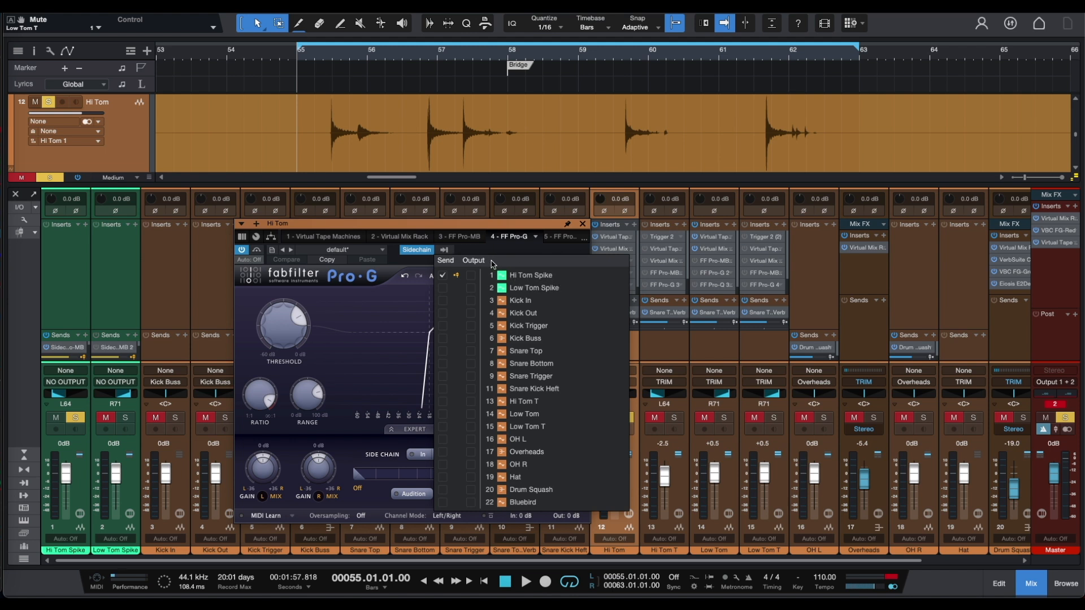
click(490, 254)
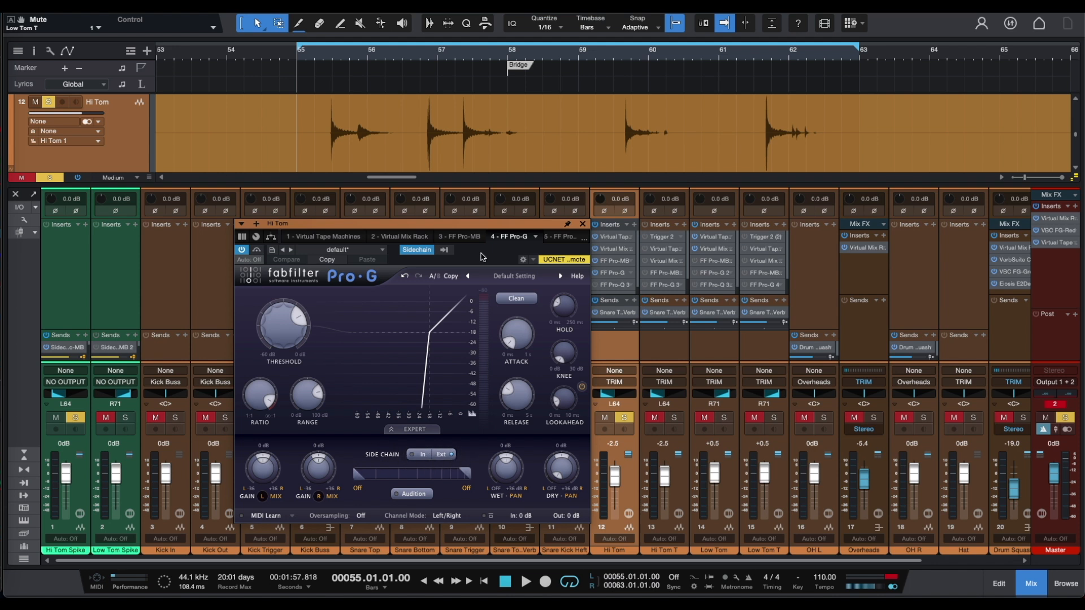
key(space)
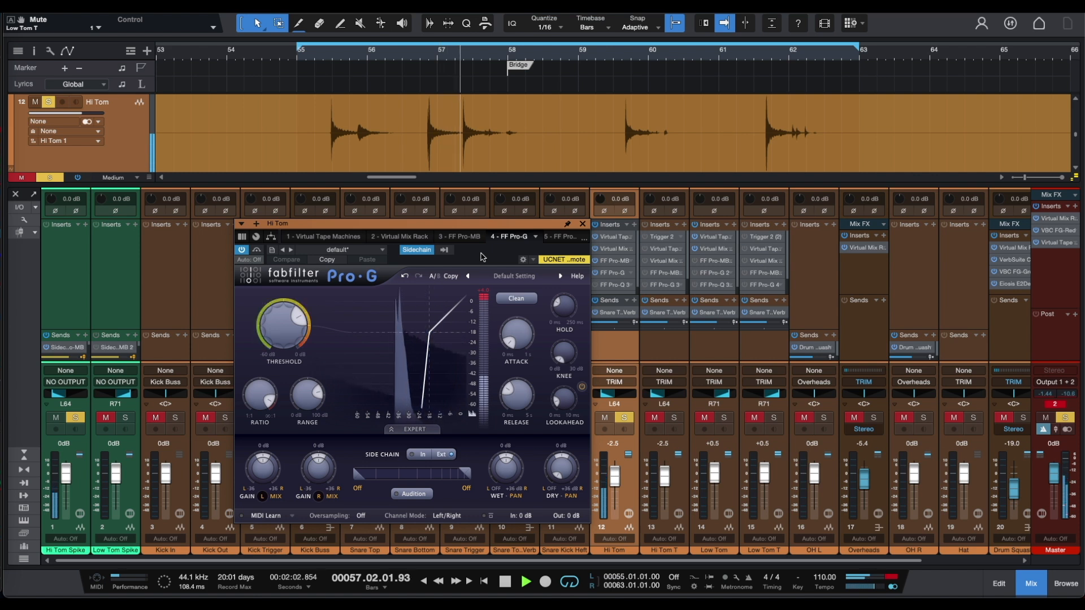
key(space)
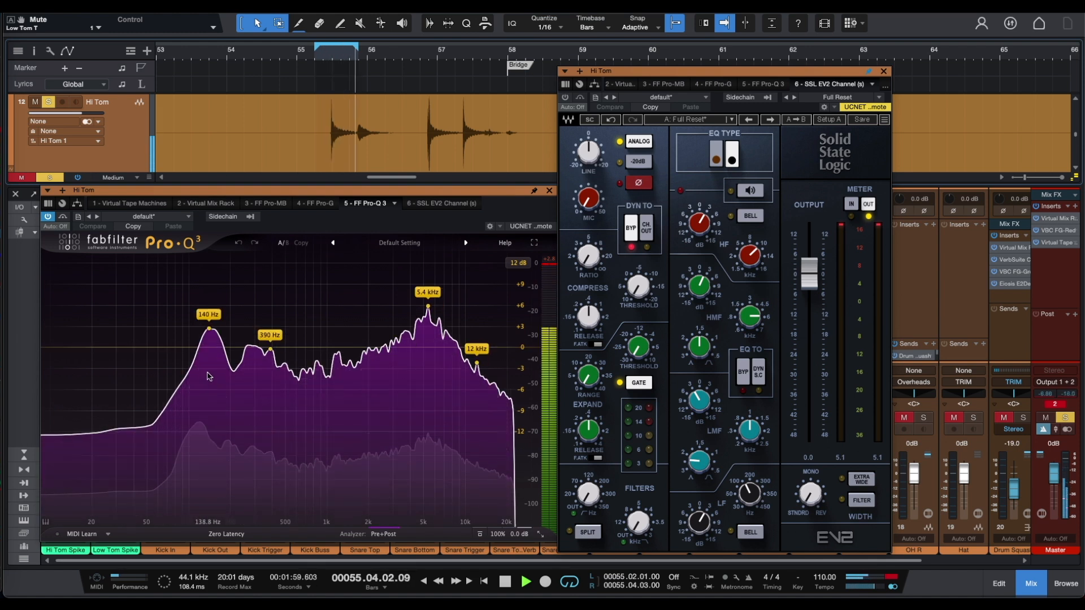
Examine the LF and LMF equalizer settings of the SSL EV2 Channel on Hi Tom while auditioning the track.
key(space)
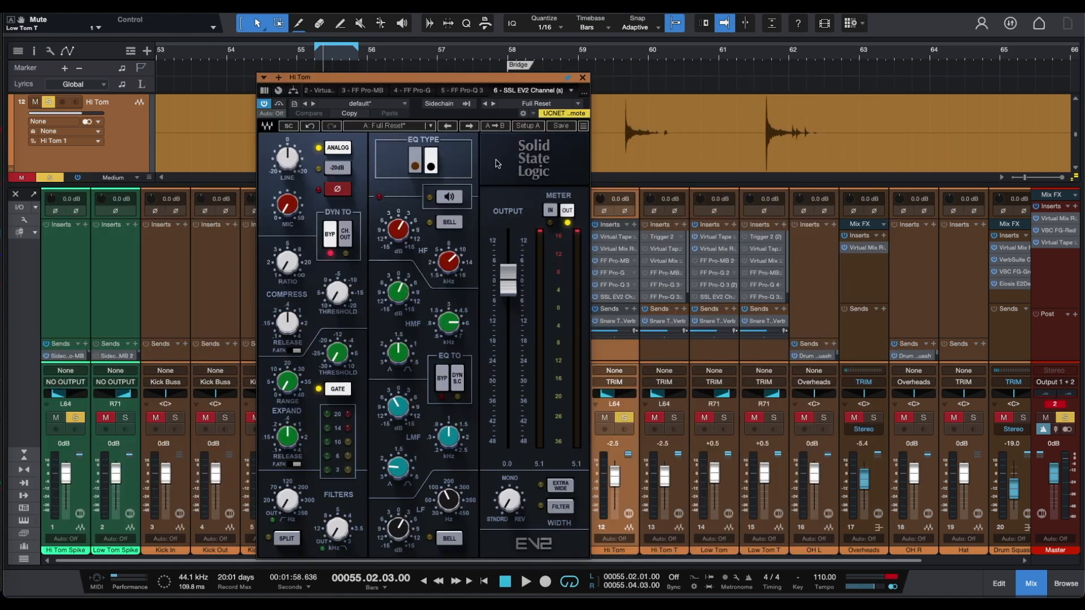
mouse_move(448, 499)
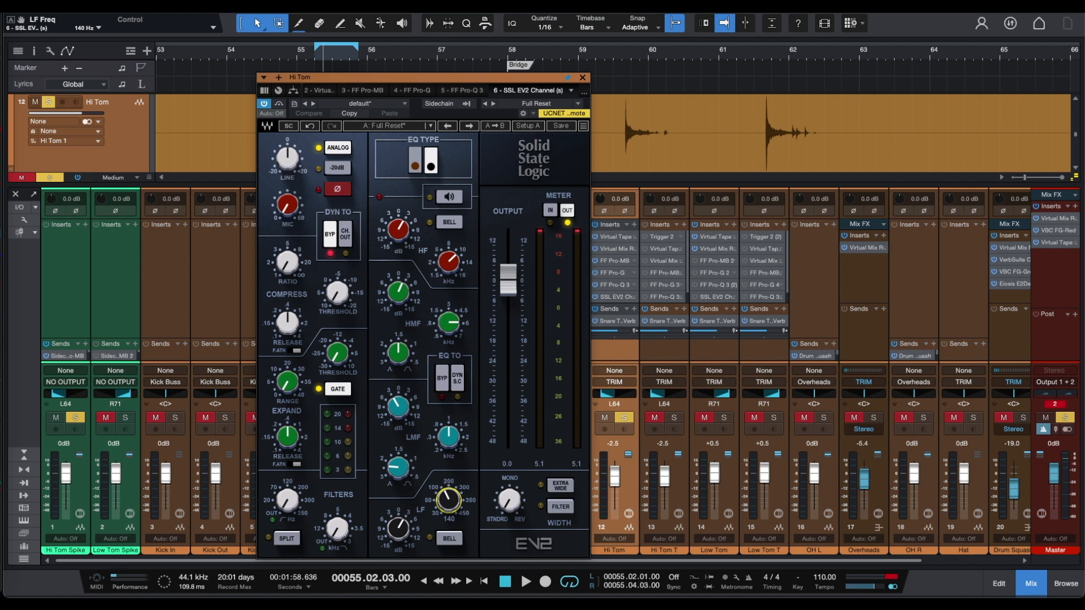
key(space)
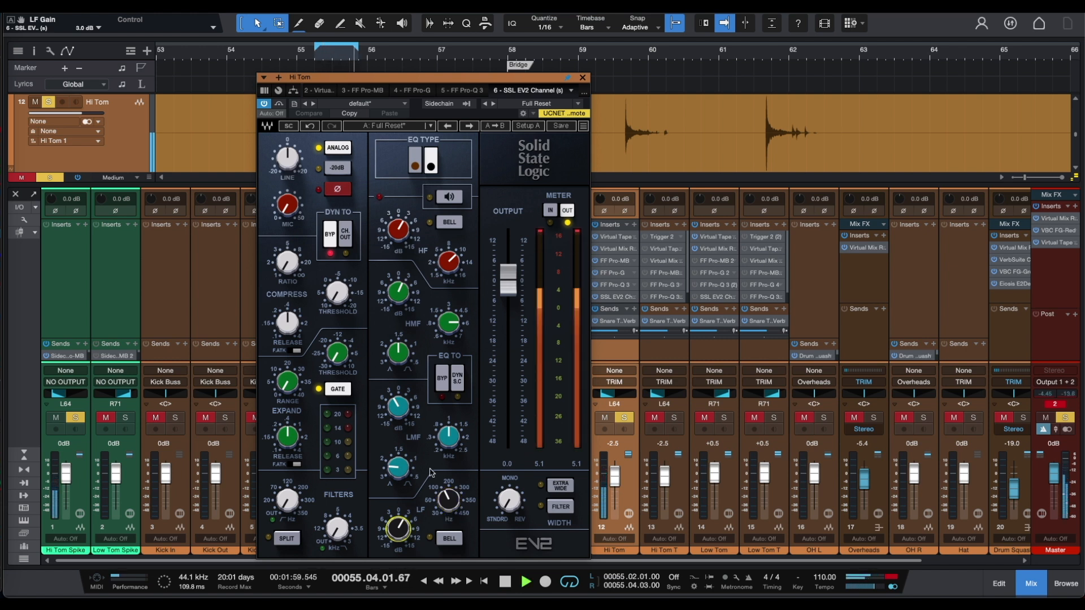
key(space)
drag(398, 406, 399, 418)
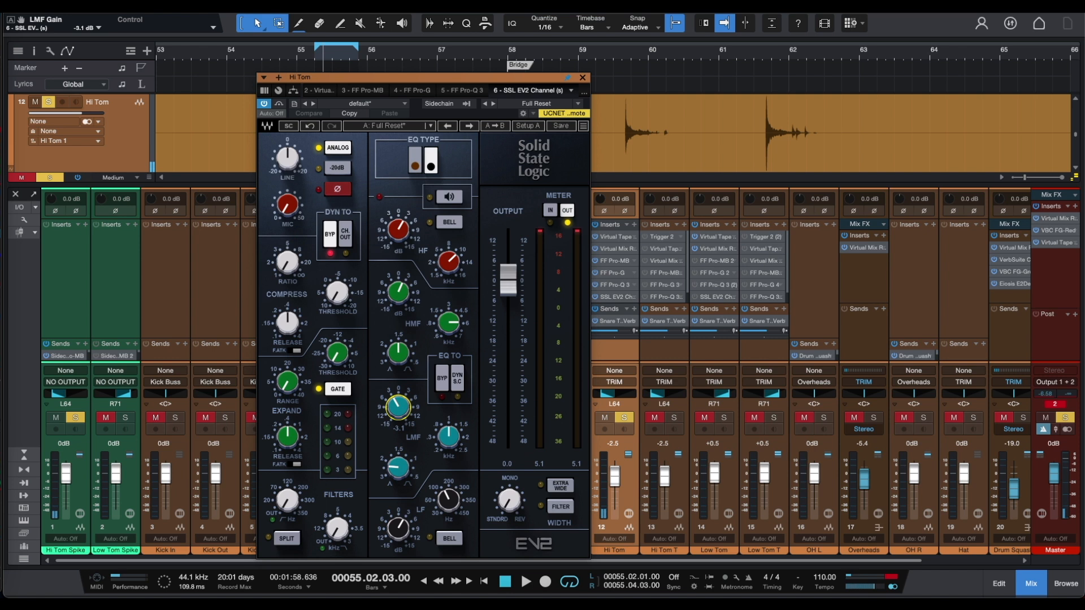
key(space)
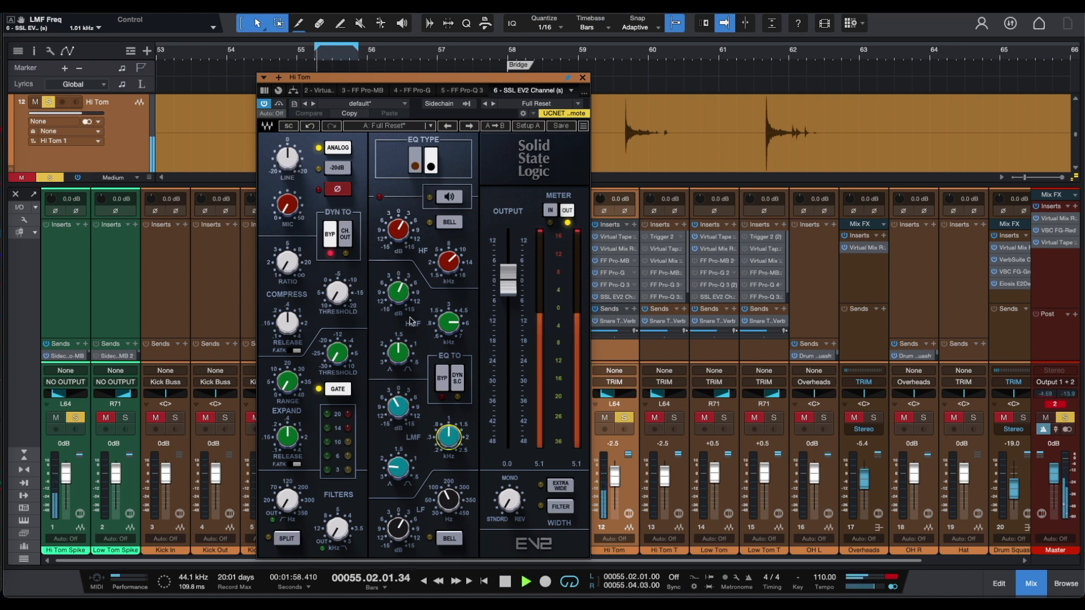
key(space)
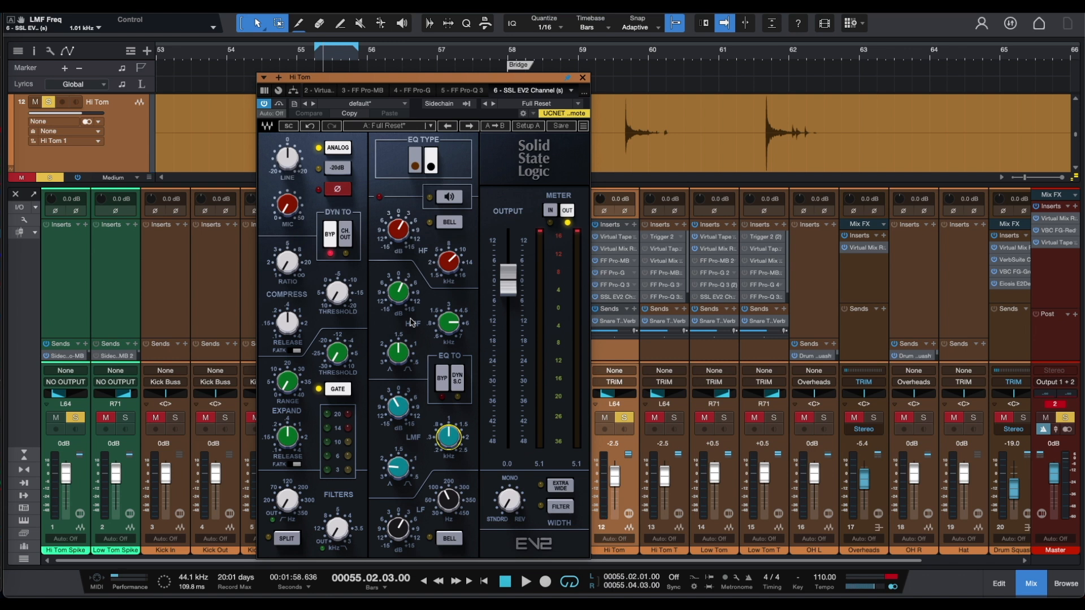
Inspect the HMF and HF frequency settings of Hi Tom's SSL EV2 Channel and audition the result.
click(448, 322)
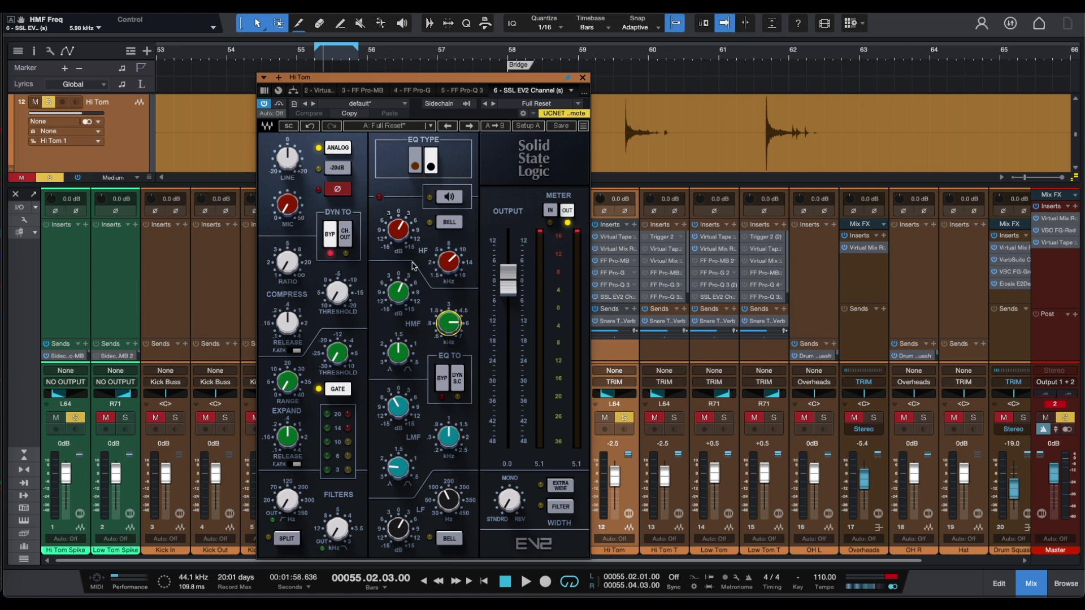
click(449, 262)
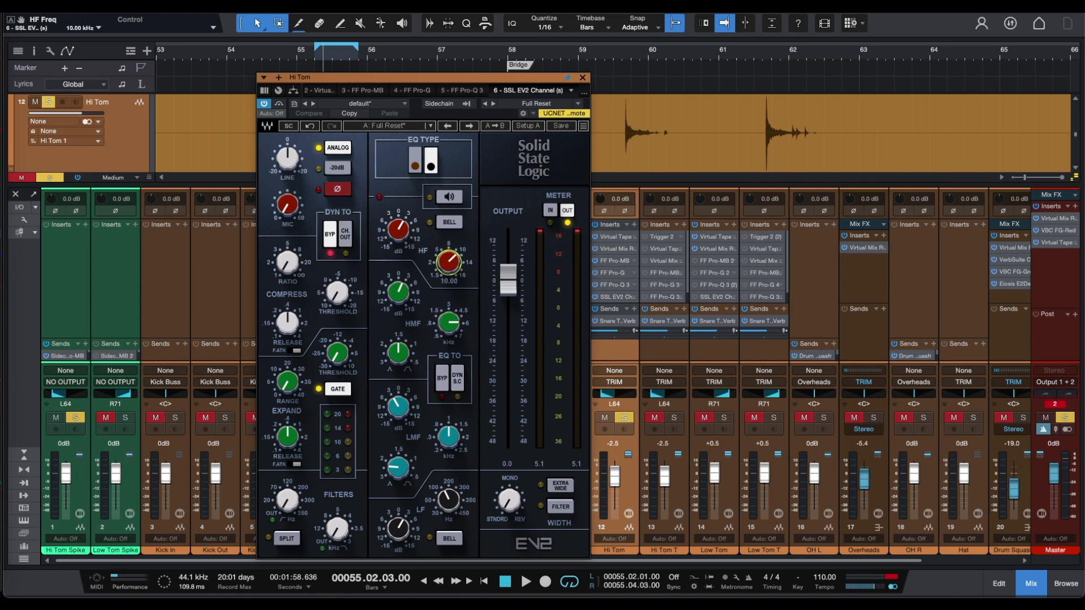
key(space)
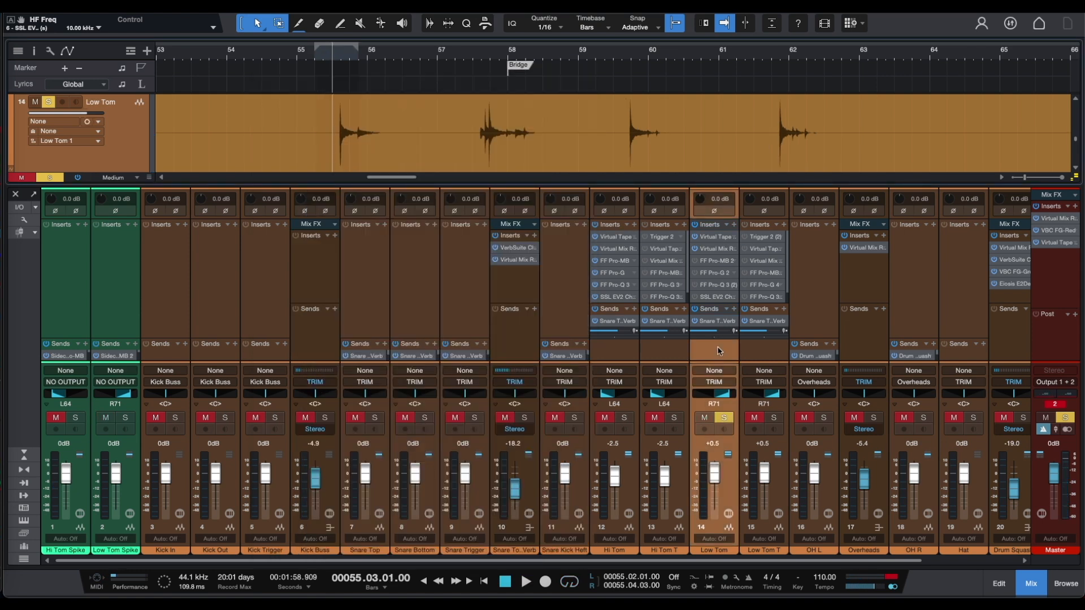
Audition the soloed Low Tom track and check the sidechain sources of its Pro-MB 2 plug-in.
key(space)
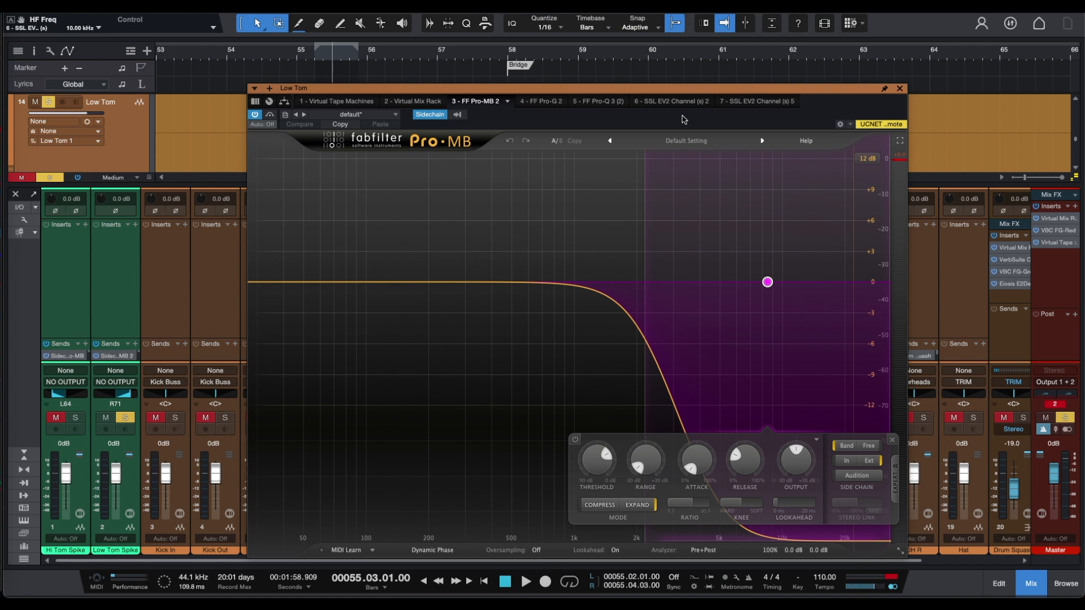
click(457, 114)
key(space)
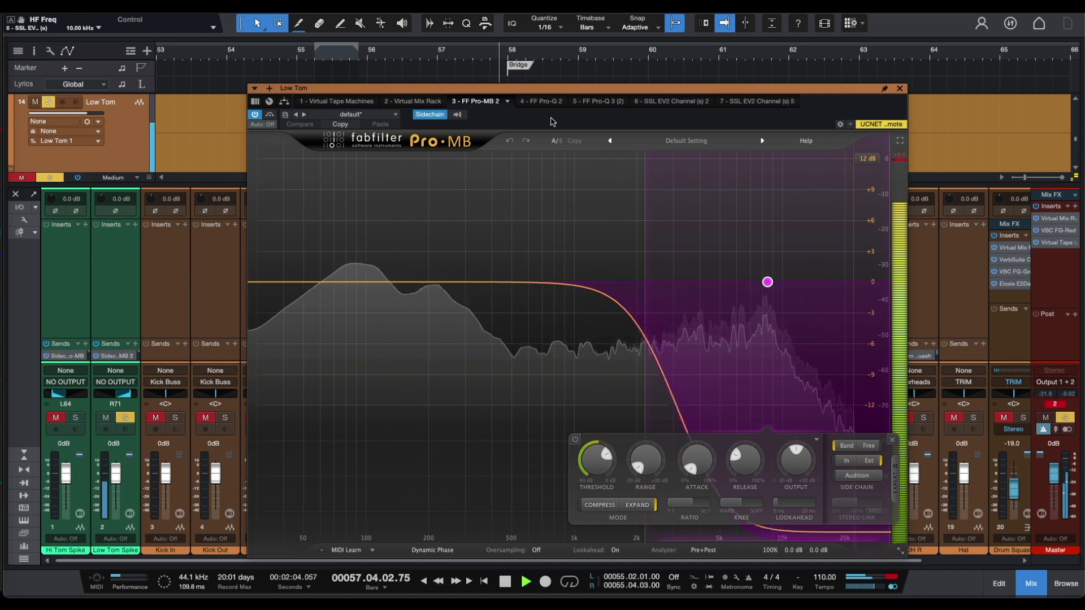
key(space)
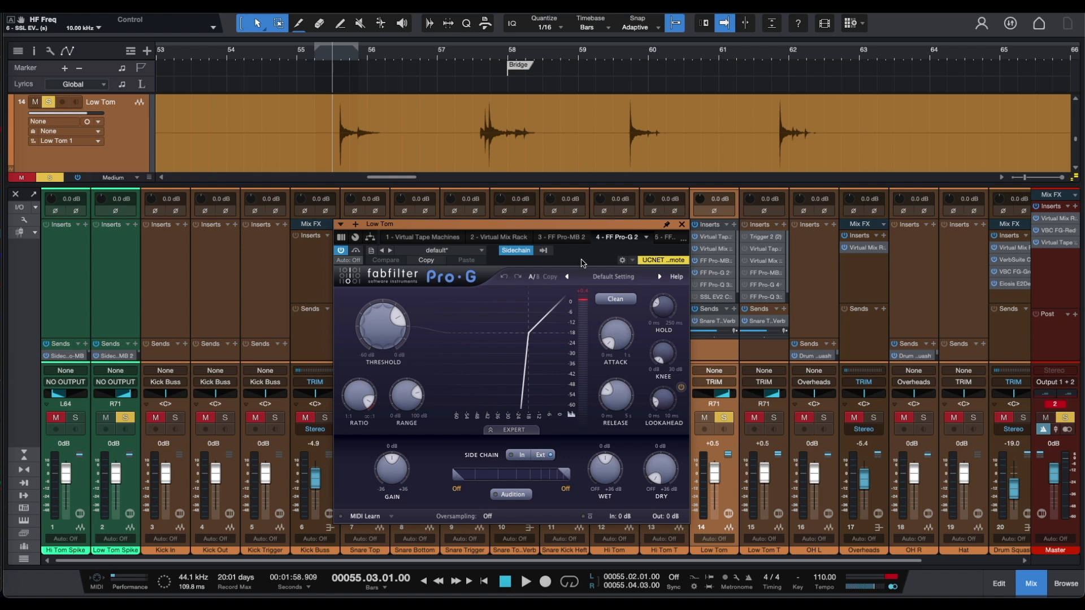
Check the sidechain sources of Pro-G 2 on Low Tom and audition the gated track.
click(544, 250)
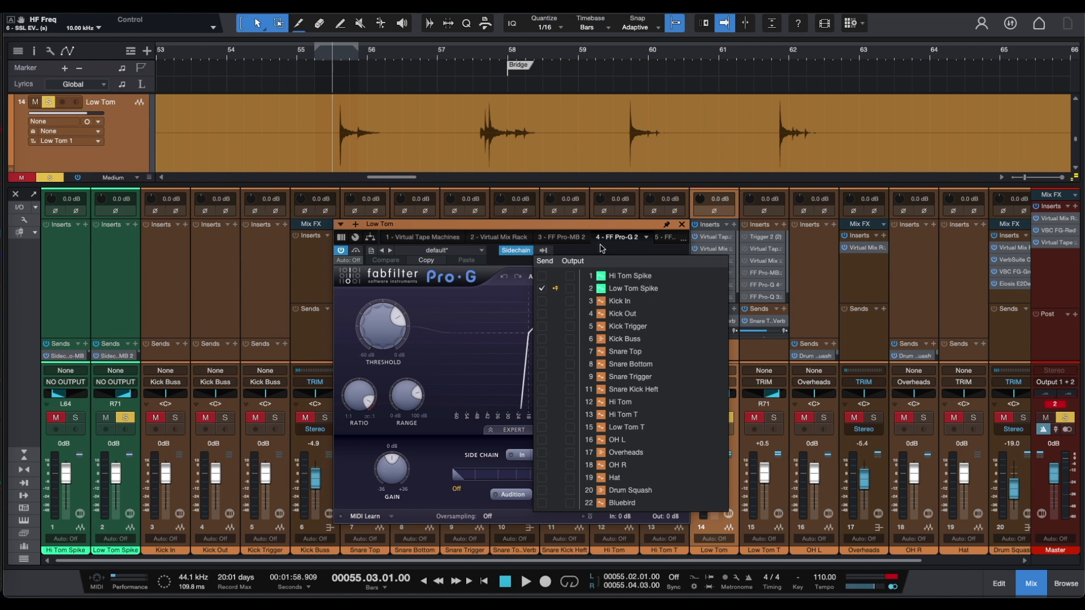
click(602, 248)
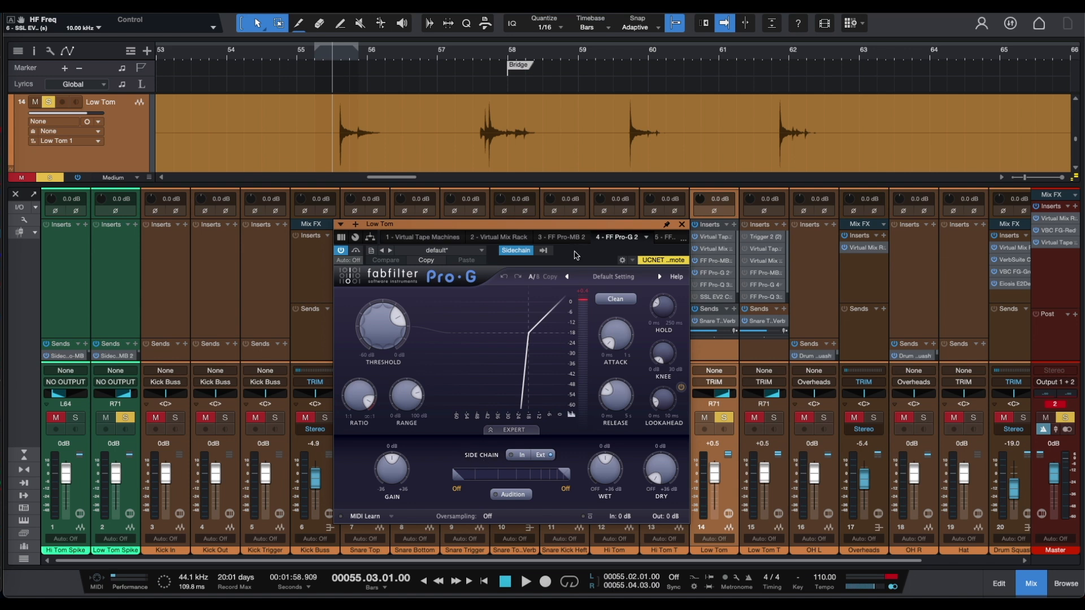
key(space)
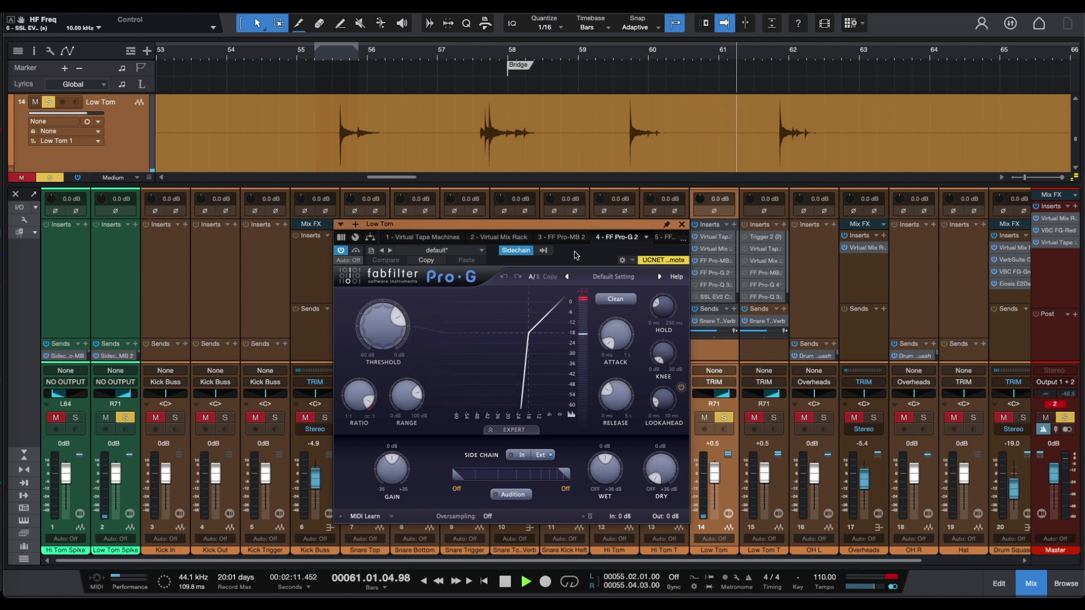
key(space)
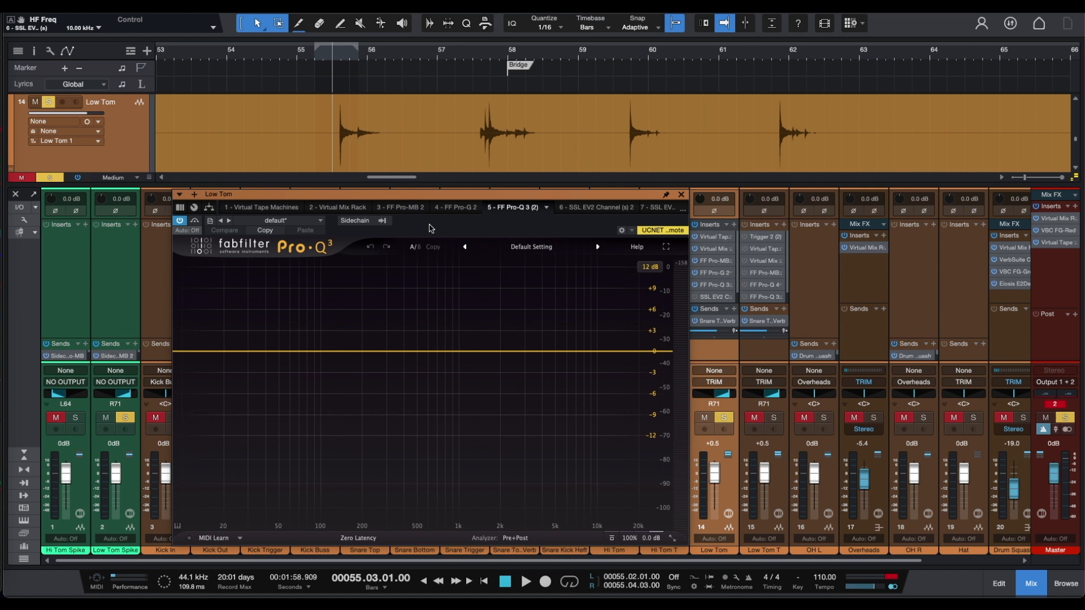
Sweep a soloed Pro-Q 3 bell band around 85 to 97 Hz on Low Tom during playback, and remove the band.
key(space)
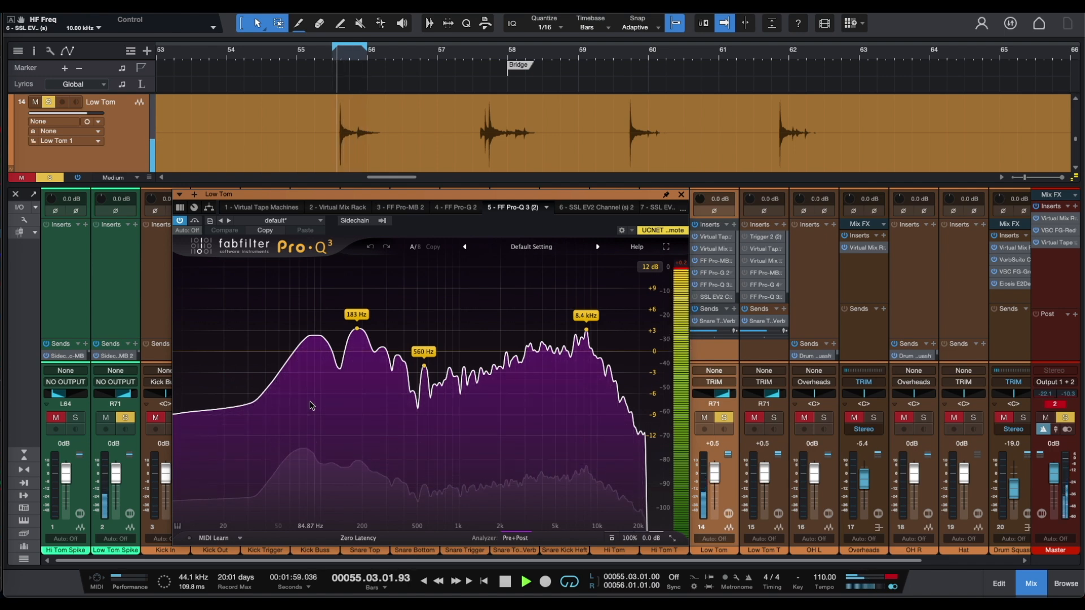
double_click(314, 337)
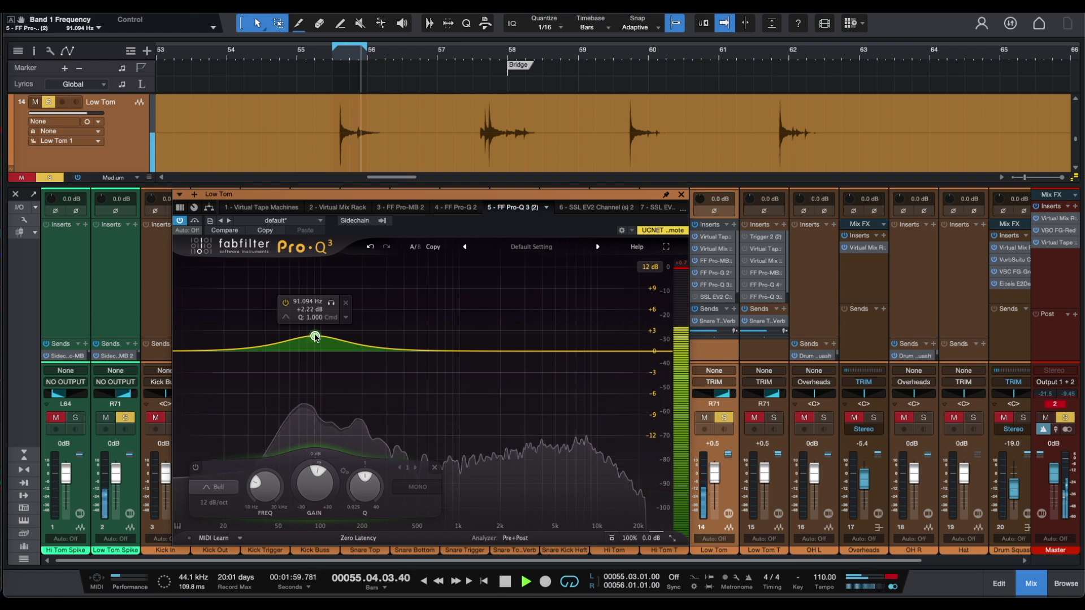
click(331, 304)
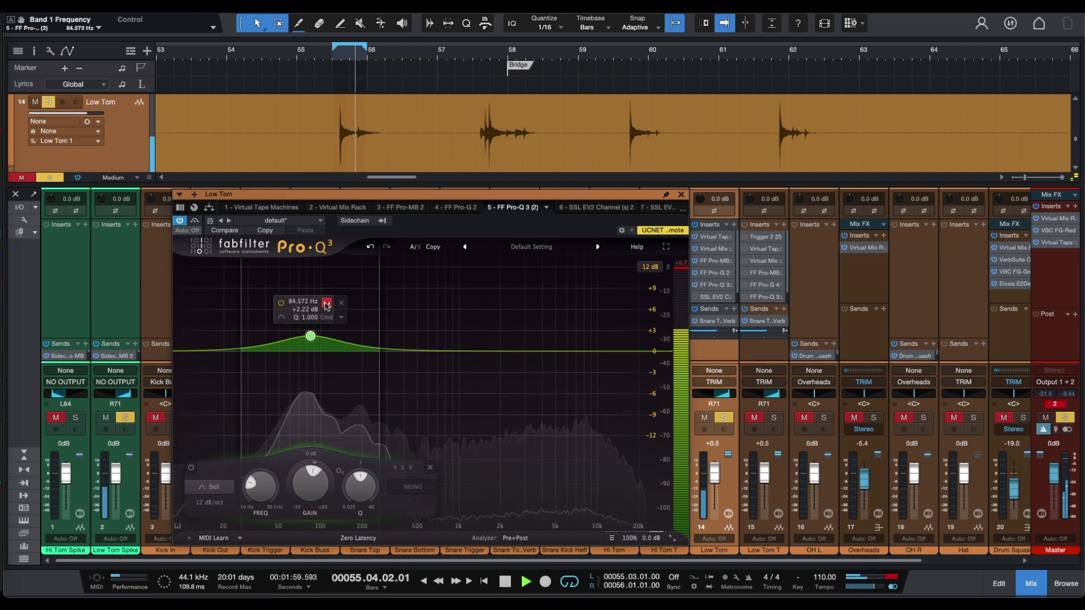
drag(330, 303, 334, 303)
key(space)
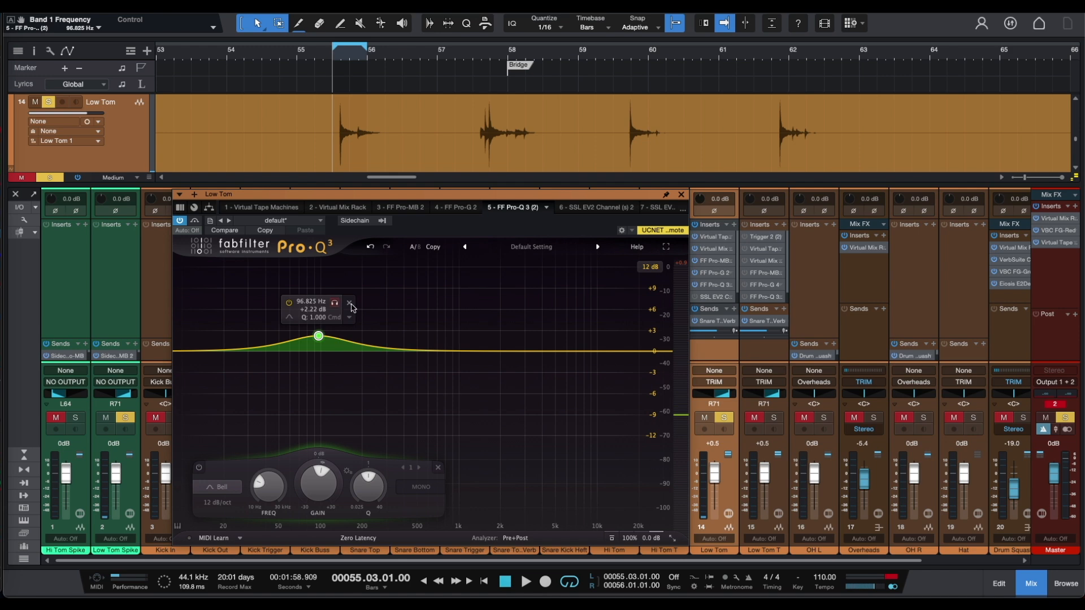
click(349, 303)
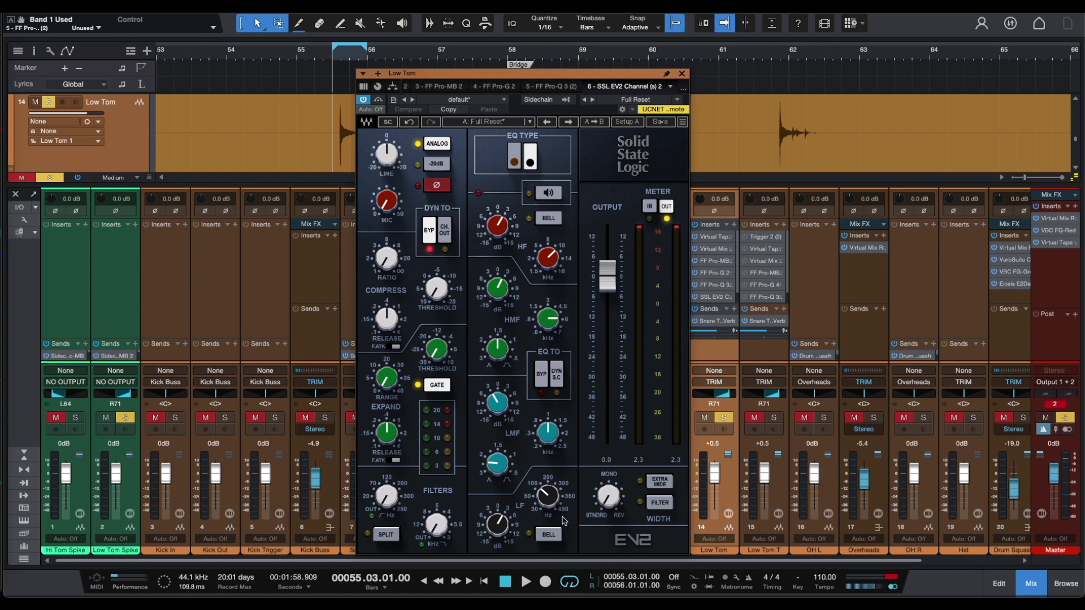
Check the LF and LMF frequency settings of Low Tom's SSL EV2 Channel and audition the track.
click(549, 503)
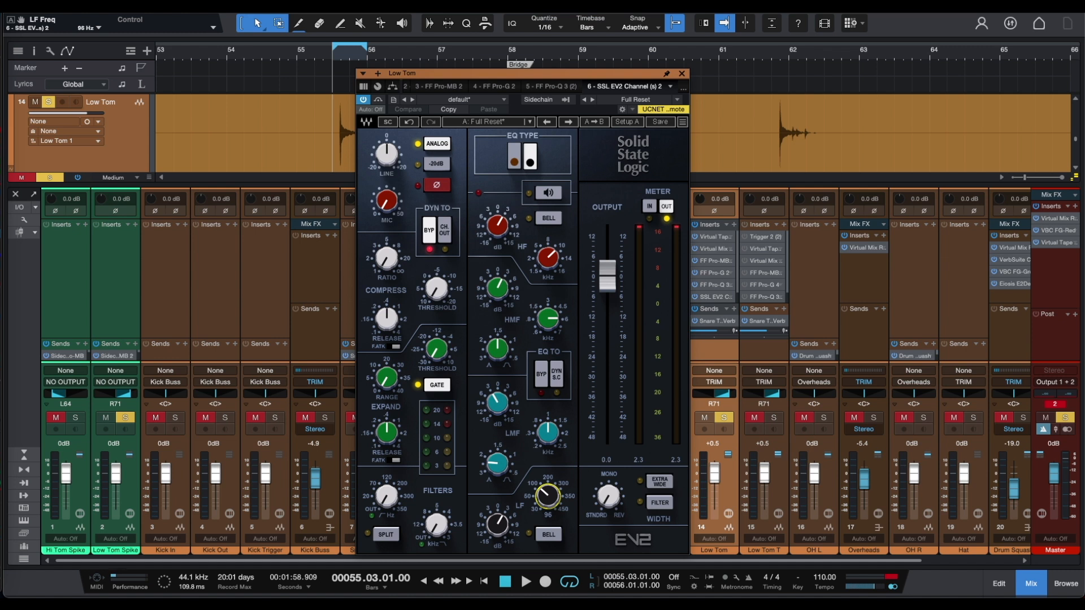
key(space)
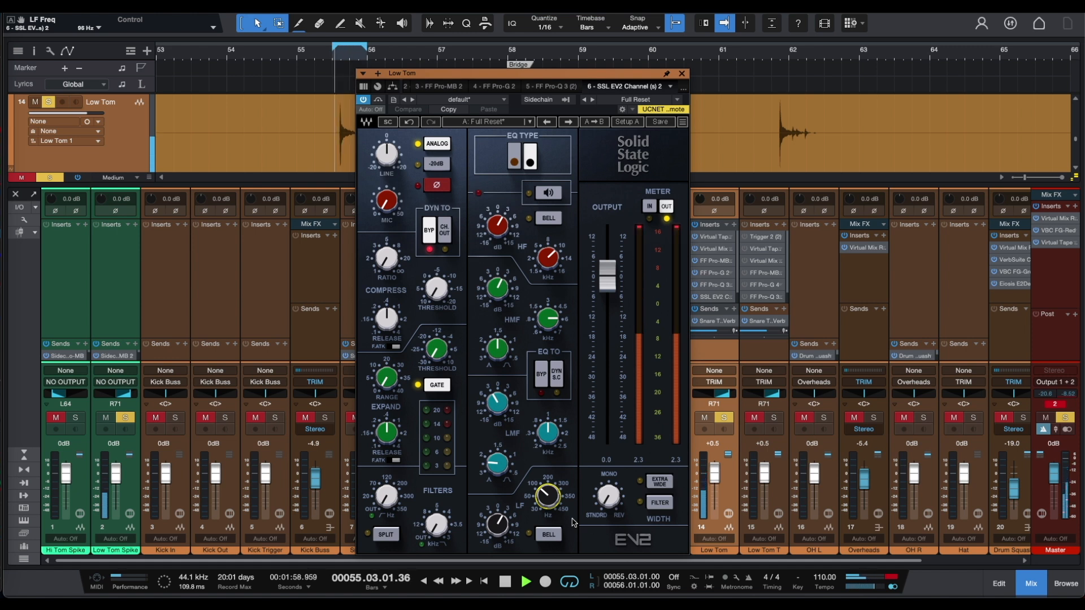
key(space)
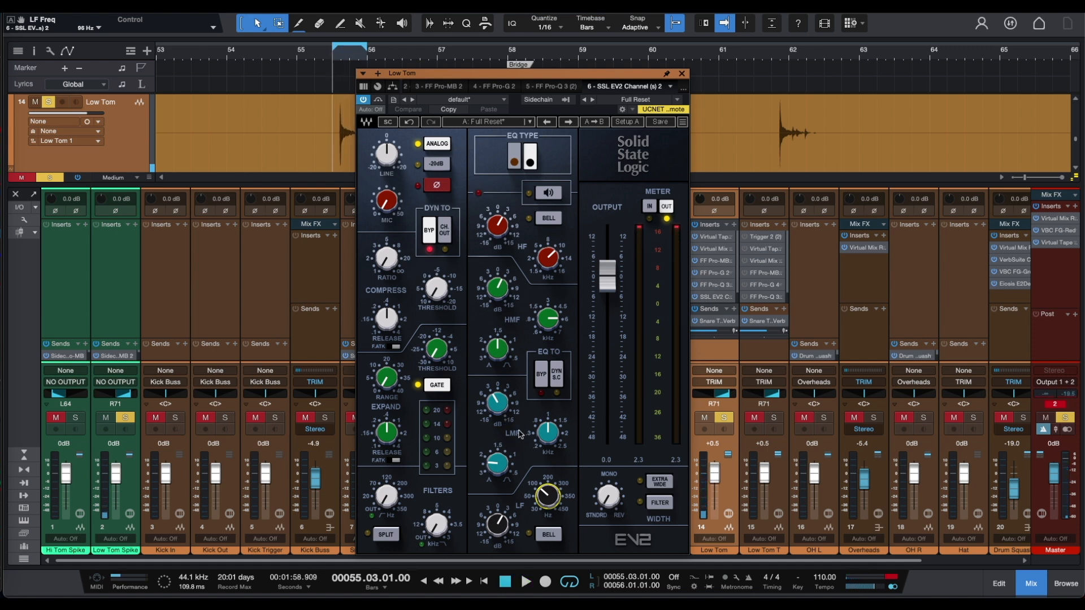
key(space)
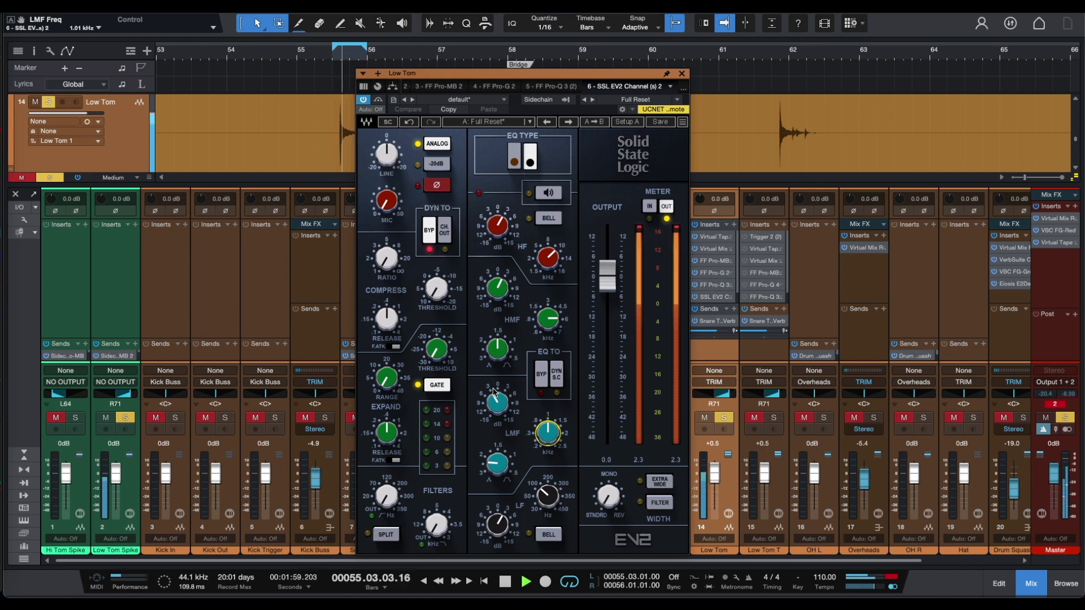
key(space)
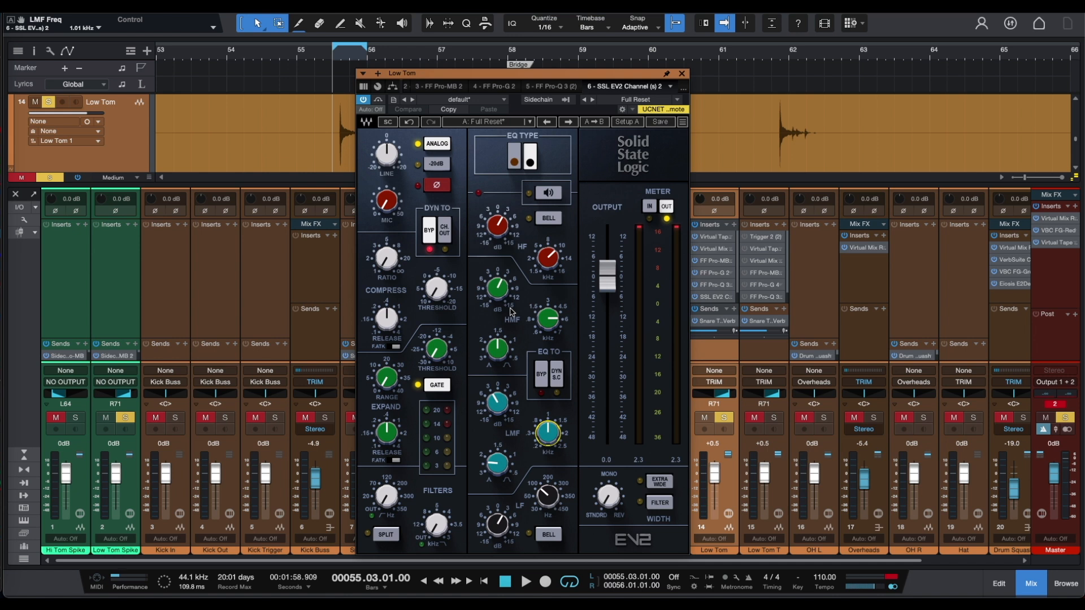
Inspect the HMF and HF frequency settings of Low Tom's SSL EV2 Channel while auditioning the equalized sound.
click(548, 318)
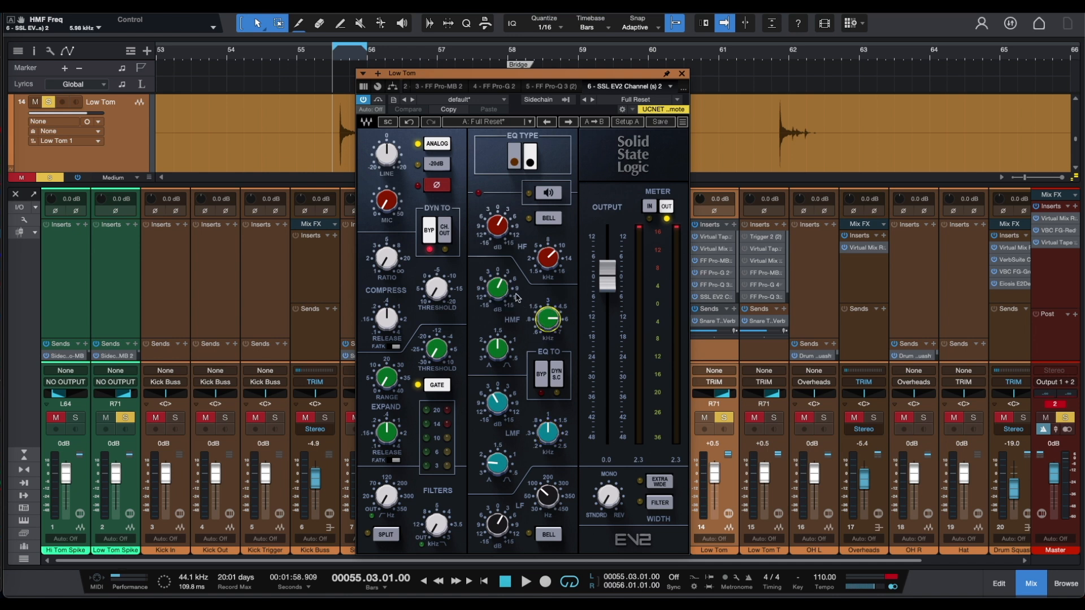
key(space)
key(space)
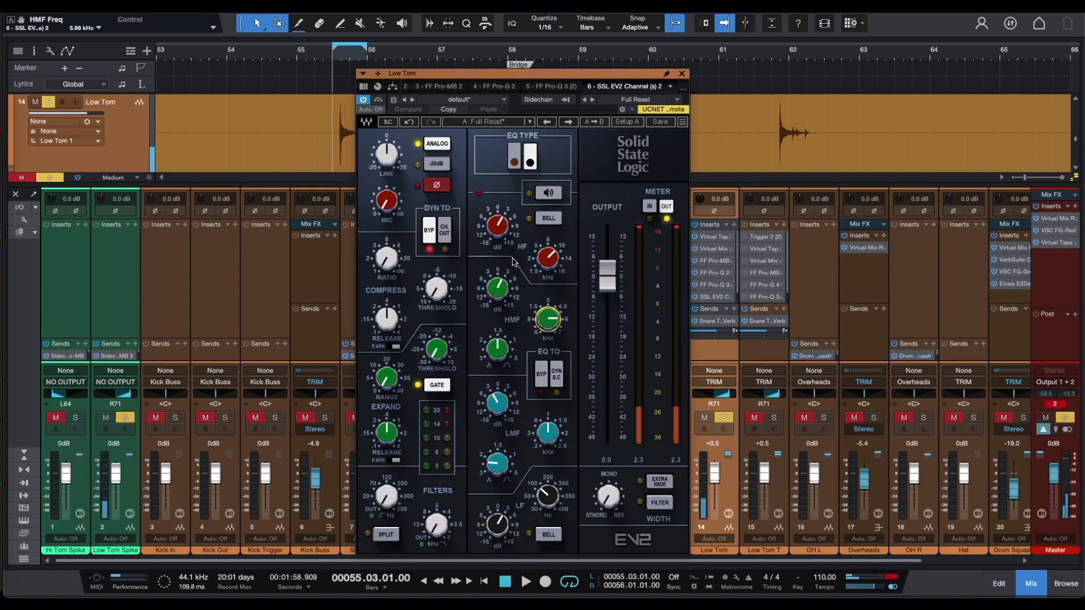
click(547, 257)
key(space)
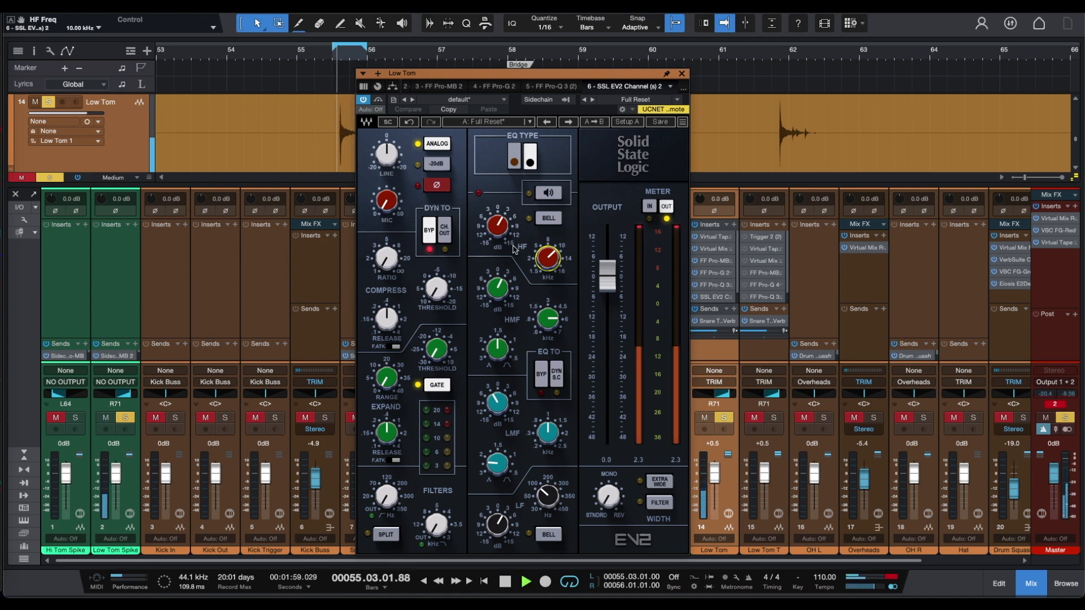
key(space)
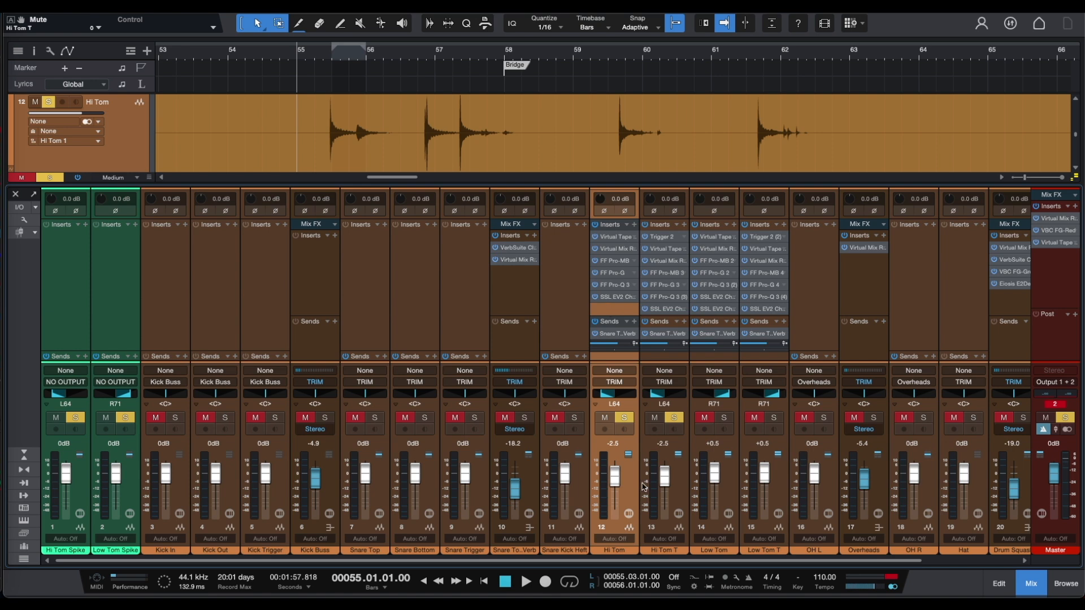
Open Trigger 2 on the Hi Tom T track and audition the tom sample loaded in its first slot.
click(658, 546)
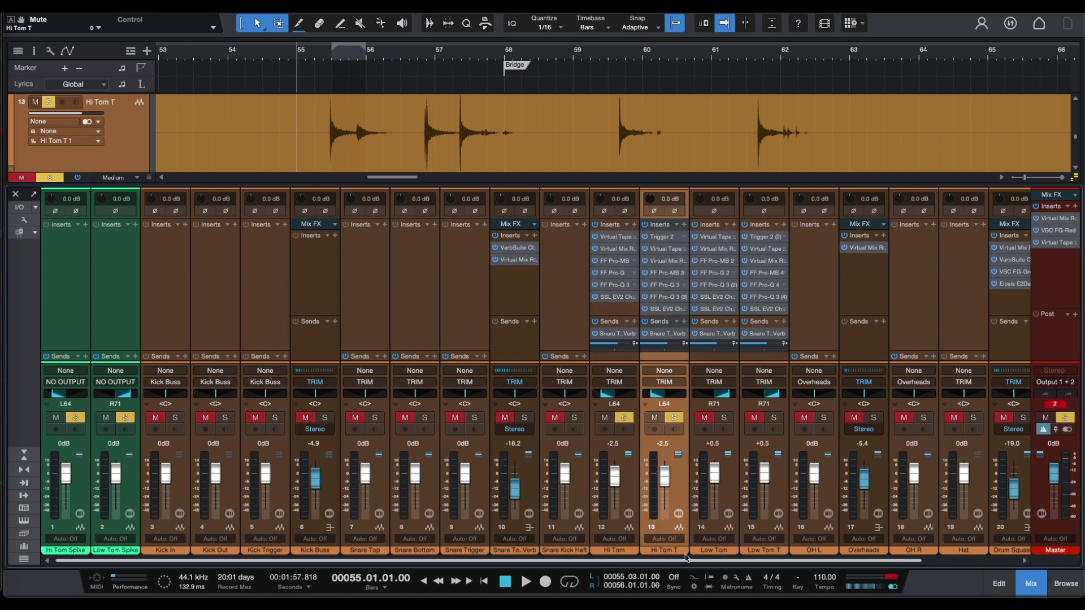
key(F11)
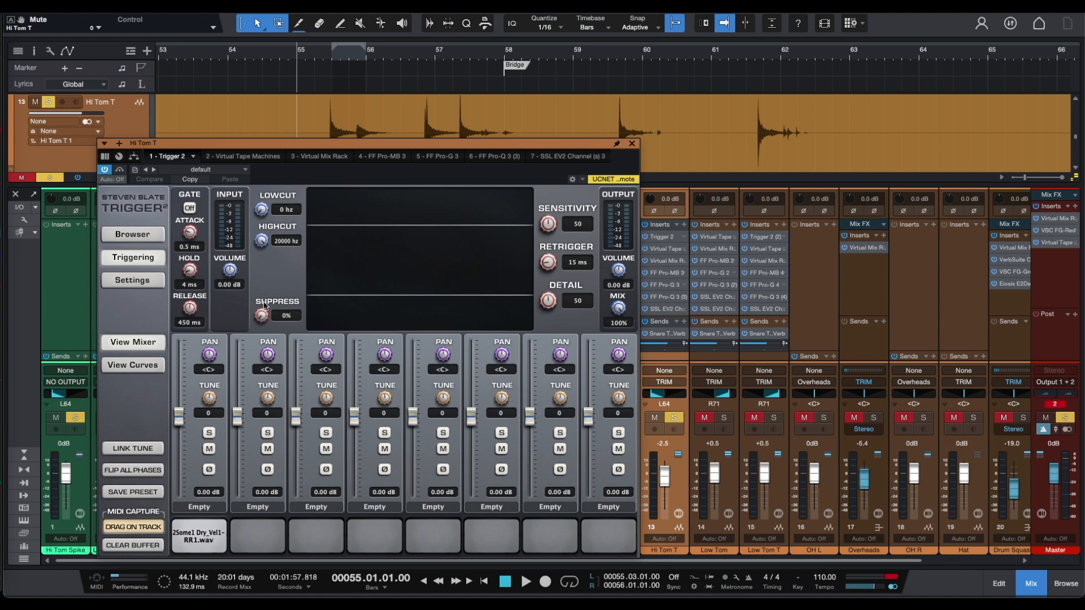
click(201, 544)
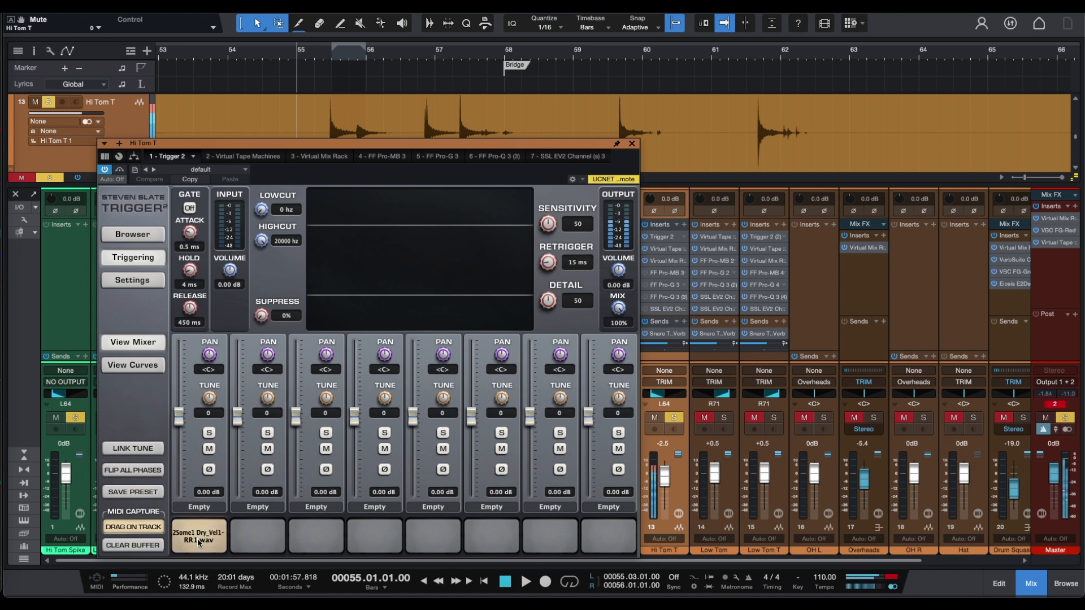
click(199, 543)
click(199, 543)
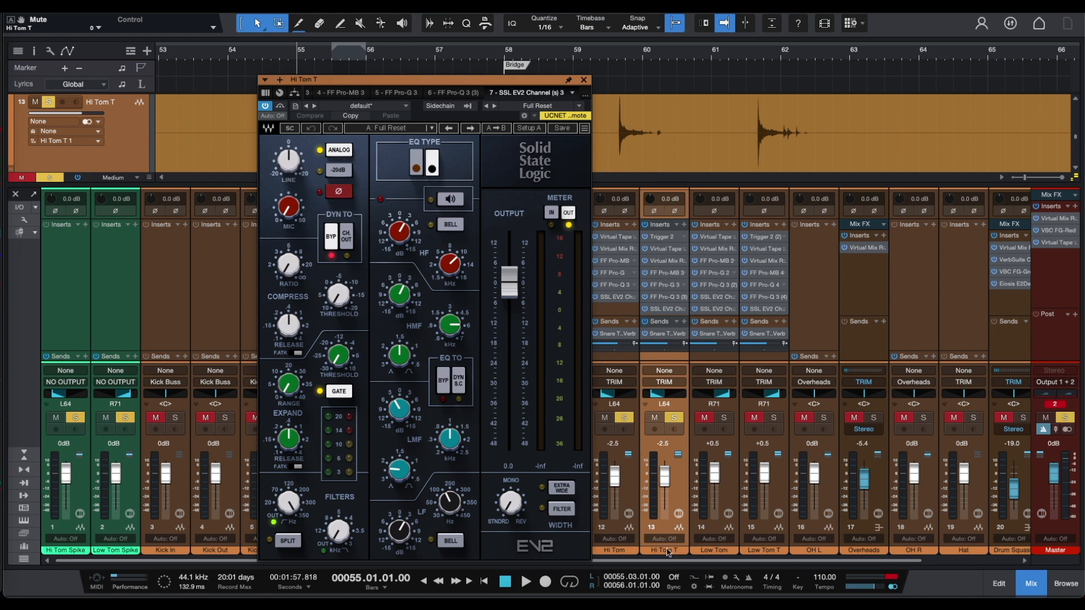
Play the looped Hi Tom and Hi Tom T tracks together, comparing the sound with Hi Tom's solo off and on.
key(space)
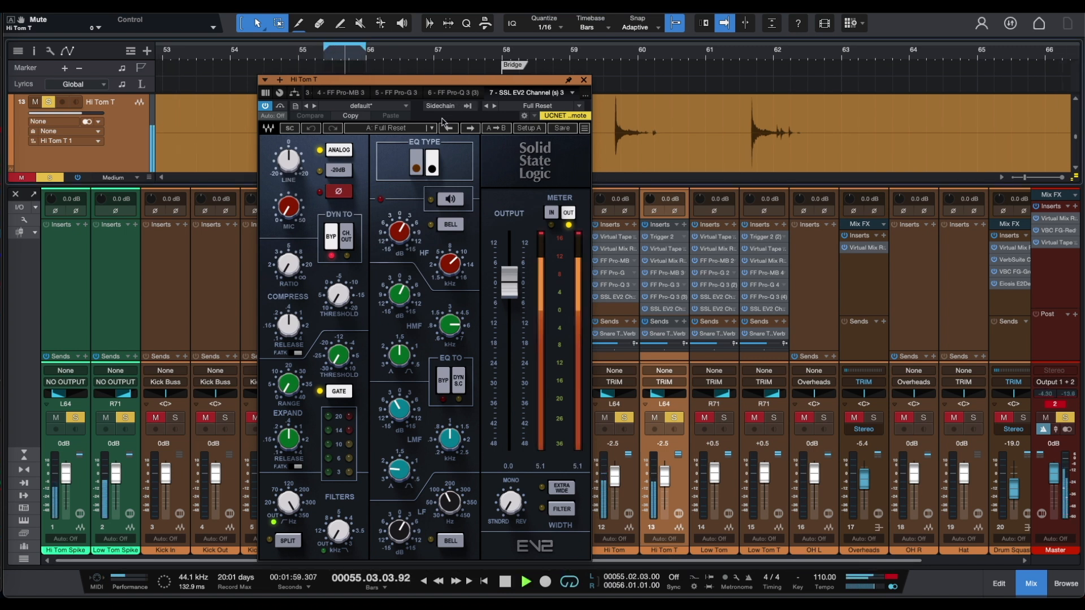
click(625, 419)
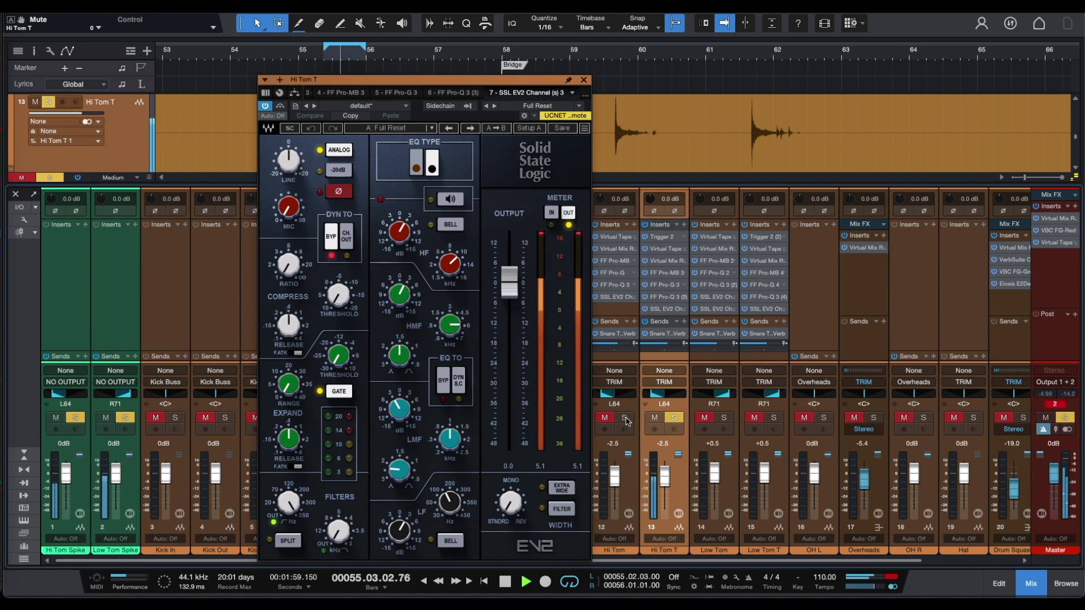
click(625, 419)
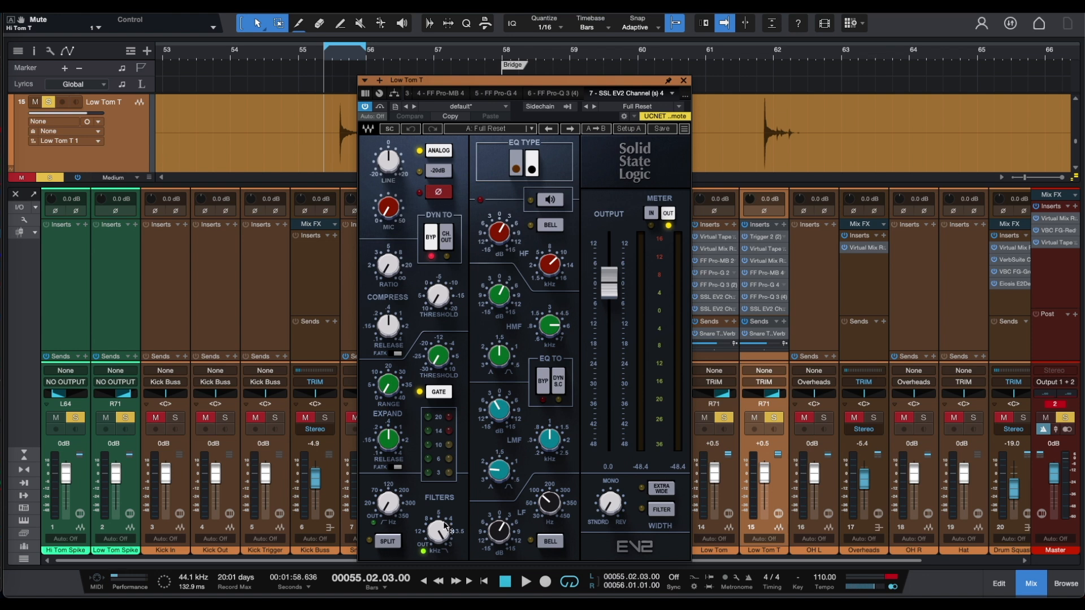
Compare Low Tom T with and without the Low Tom track soloed, and audition the full drum mix with all solos off.
key(space)
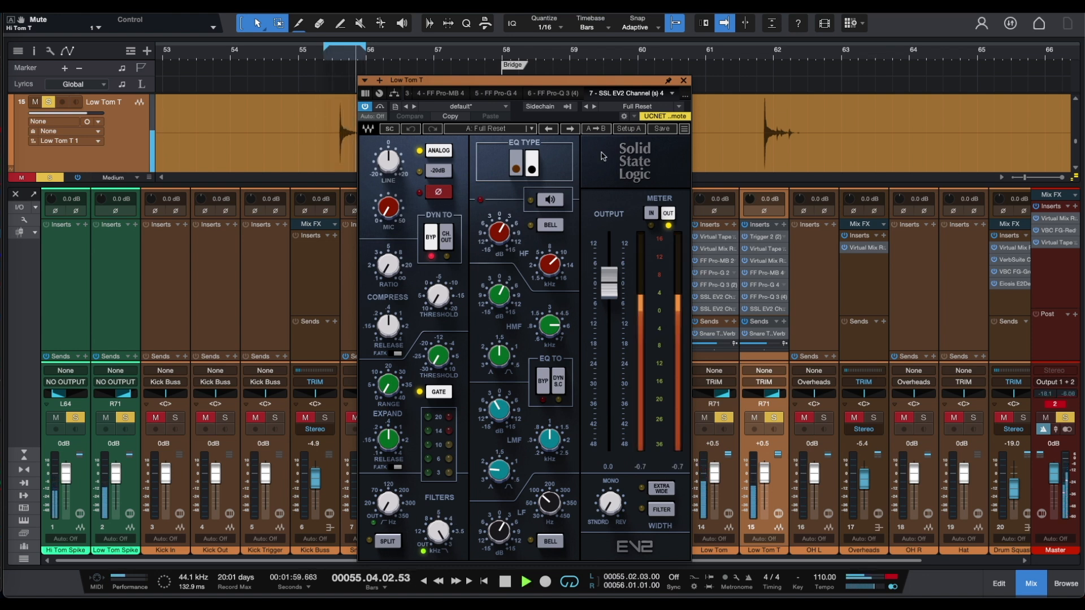
click(725, 420)
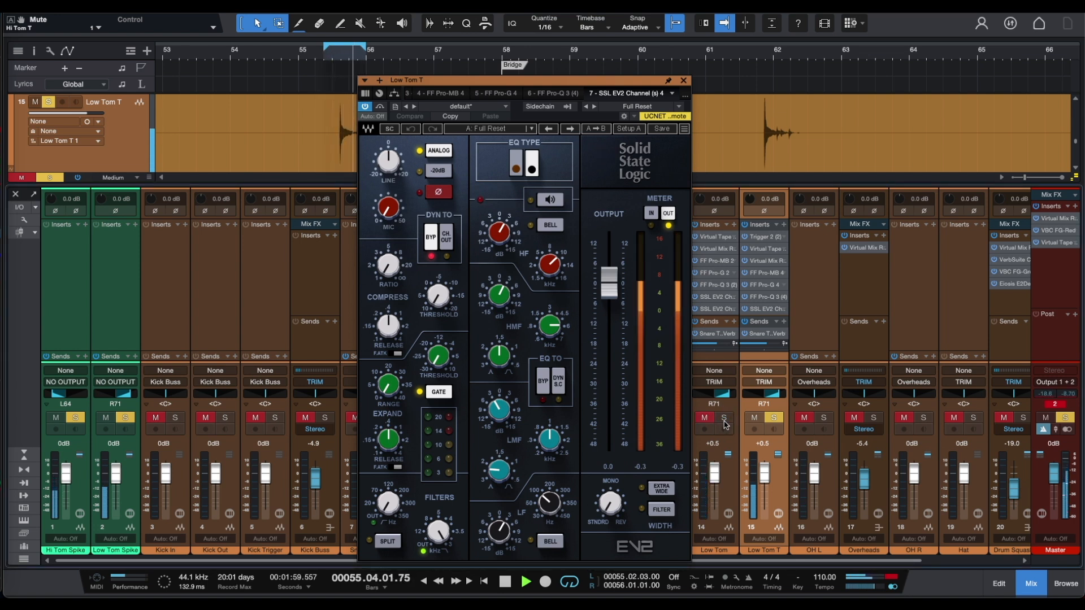
click(725, 420)
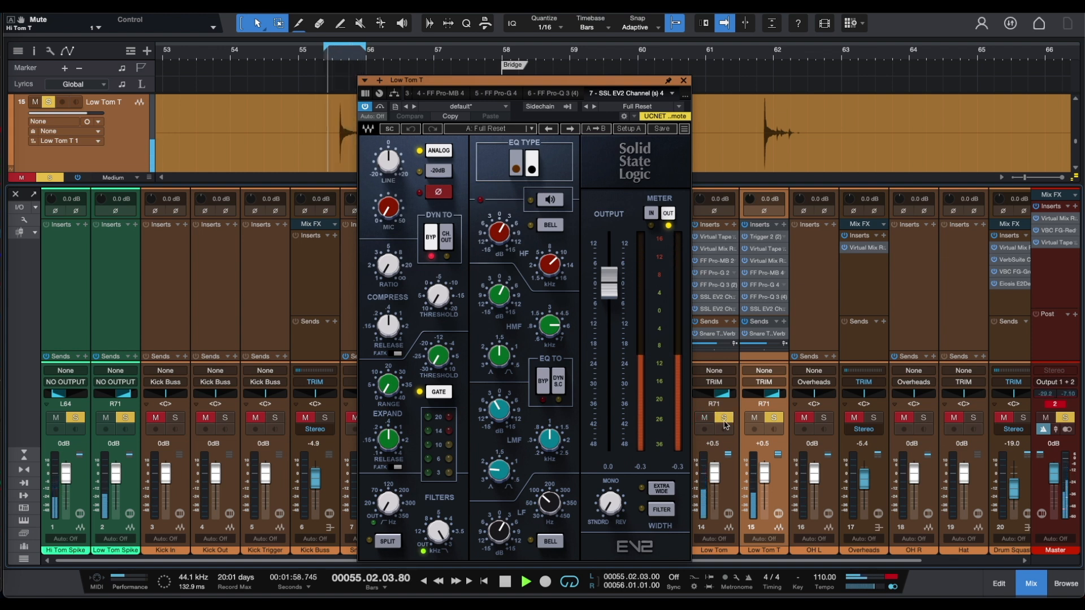
key(space)
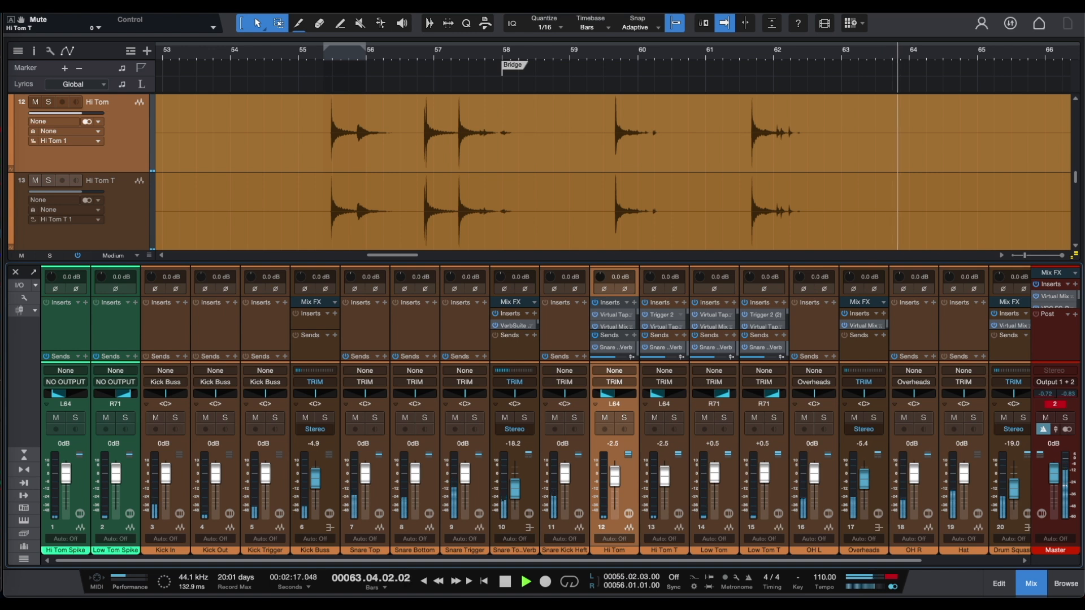
key(space)
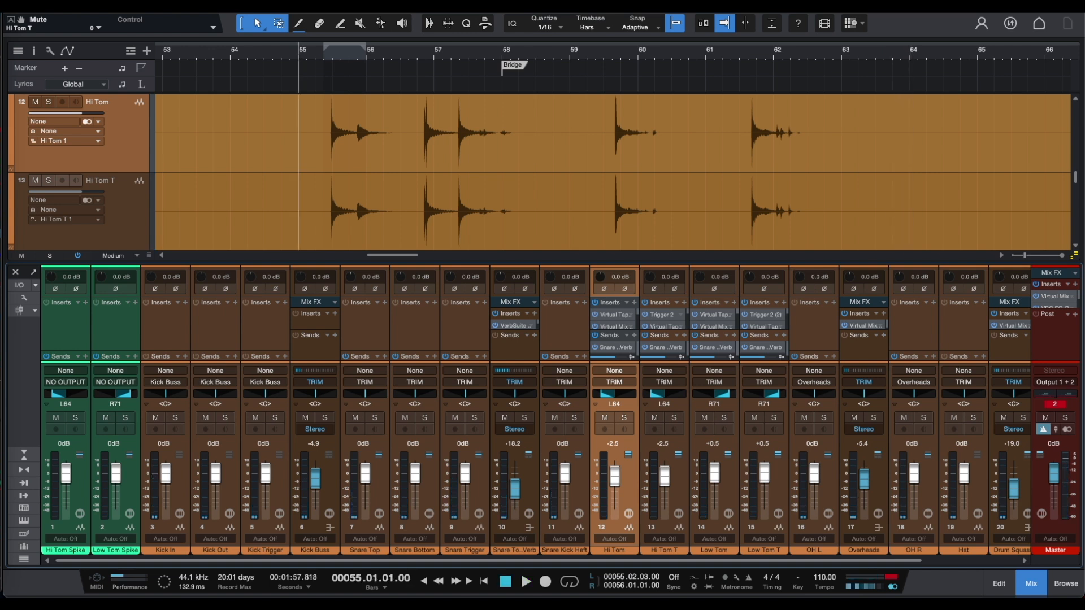